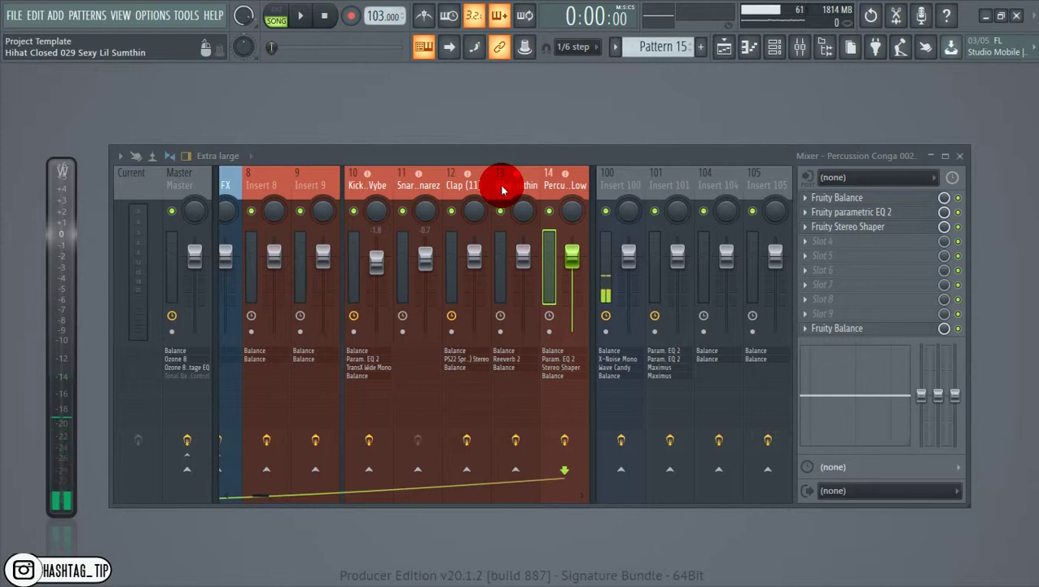
# Bring up the playlist arrangement and close the mixer window covering it
pyautogui.click(725, 47)
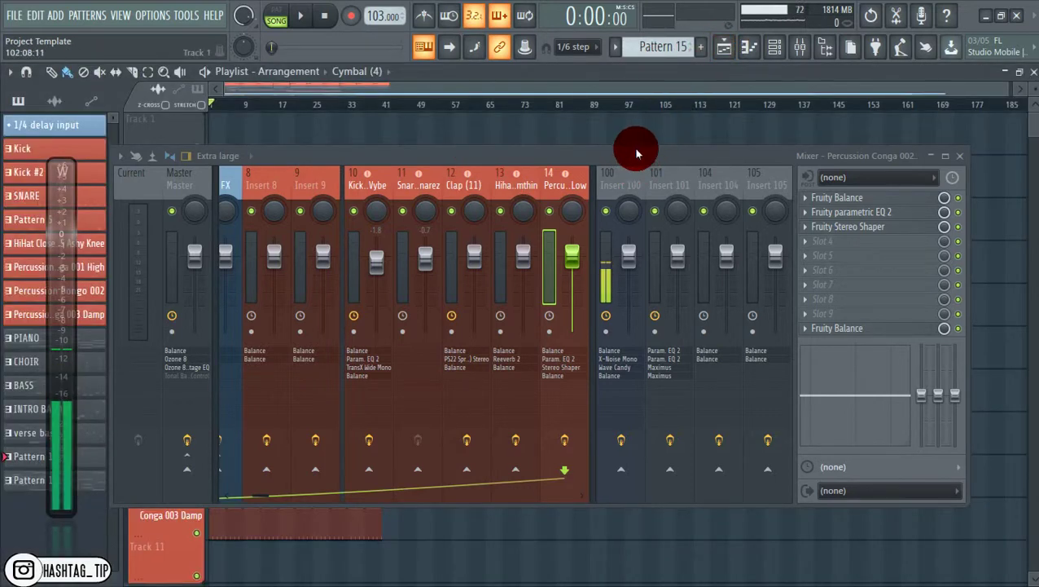
pyautogui.moveTo(637, 156); pyautogui.dragTo(655, 222)
pyautogui.scroll(-5, 469, 150)
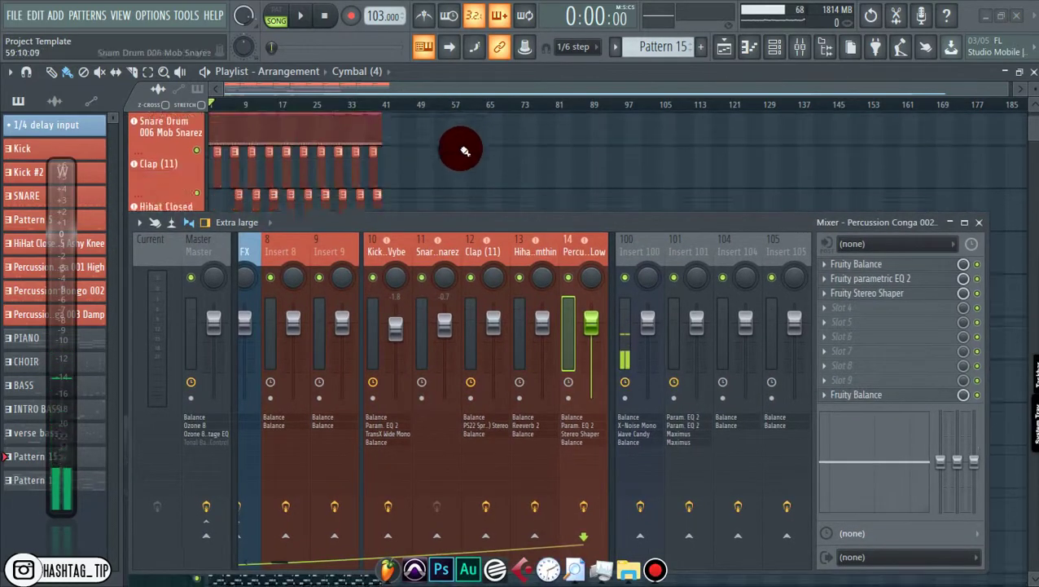
pyautogui.click(979, 221)
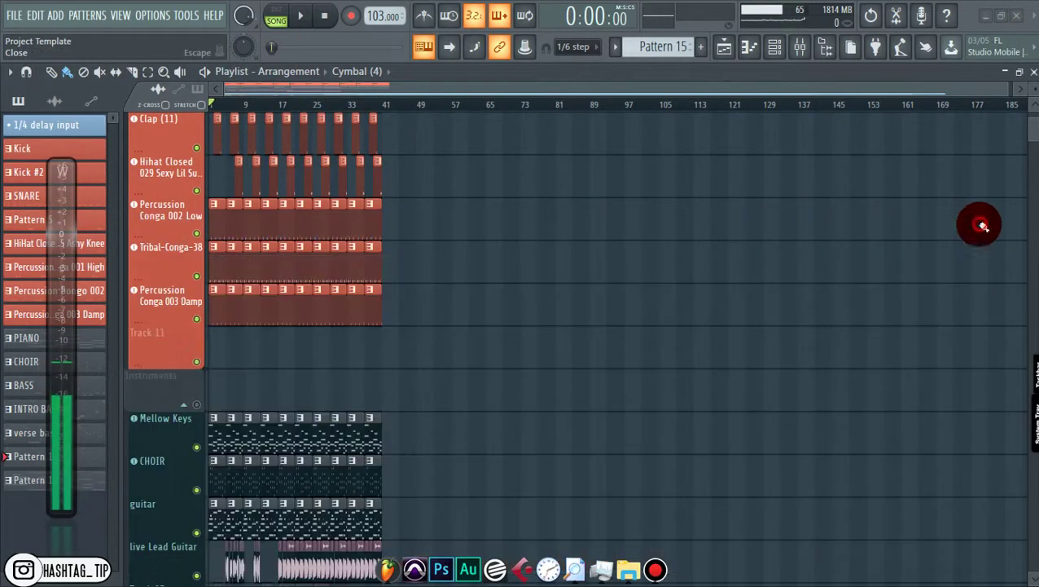
# Look through the playlist's drum, instrument, bass and vocal tracks to review how the song is arranged
pyautogui.scroll(3, 762, 142)
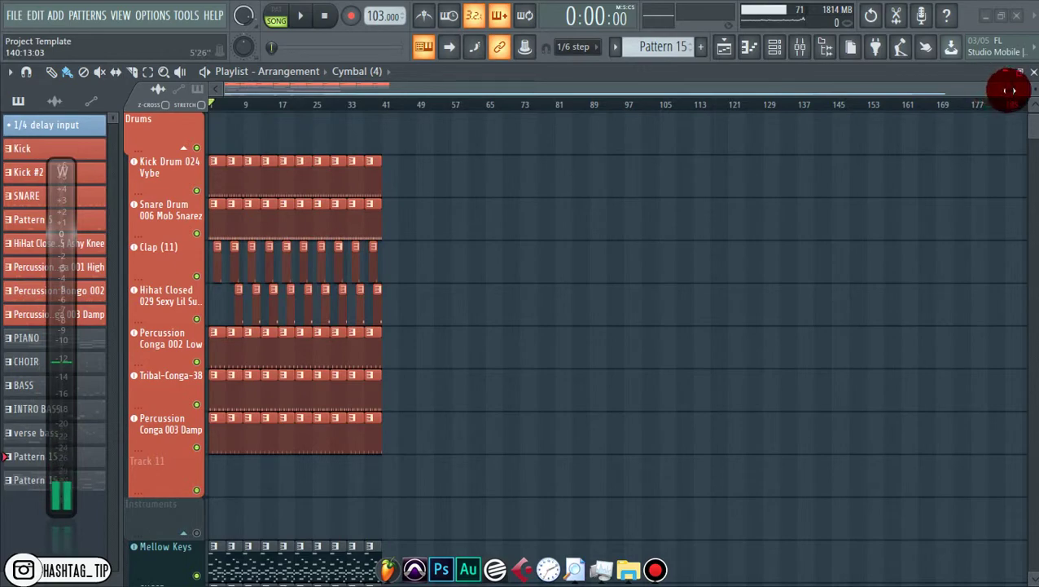
pyautogui.moveTo(1012, 88); pyautogui.dragTo(481, 184)
pyautogui.scroll(-10, 481, 184)
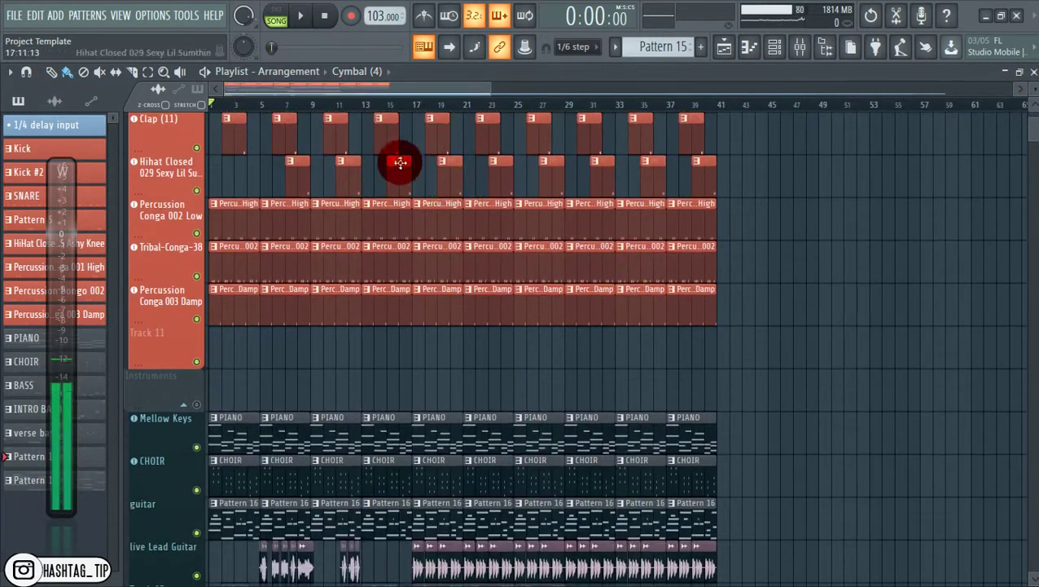
pyautogui.scroll(-7, 375, 163)
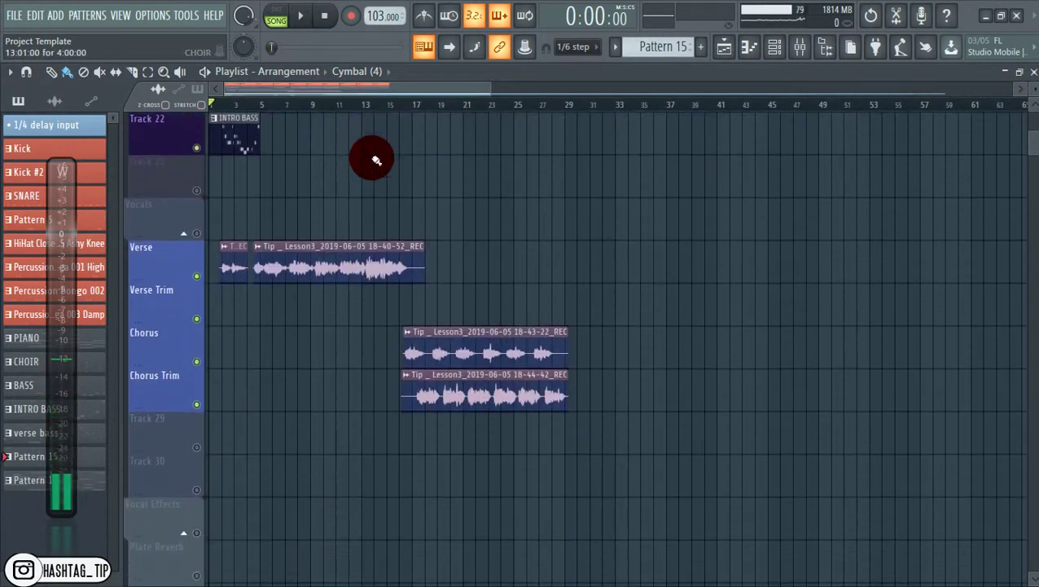
pyautogui.scroll(2, 332, 159)
pyautogui.scroll(15, 334, 166)
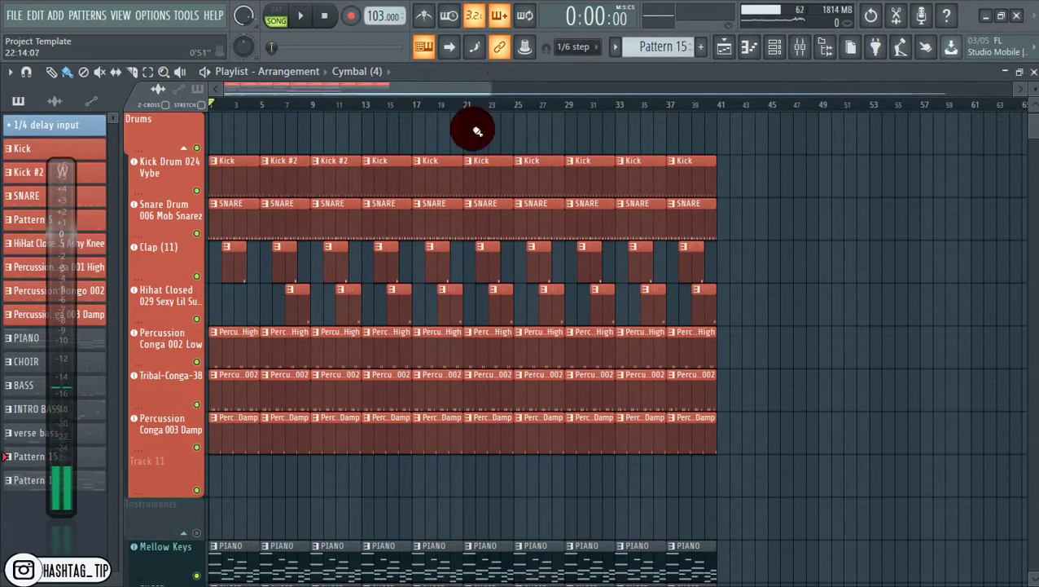
pyautogui.scroll(2, 423, 171)
pyautogui.scroll(-9, 359, 183)
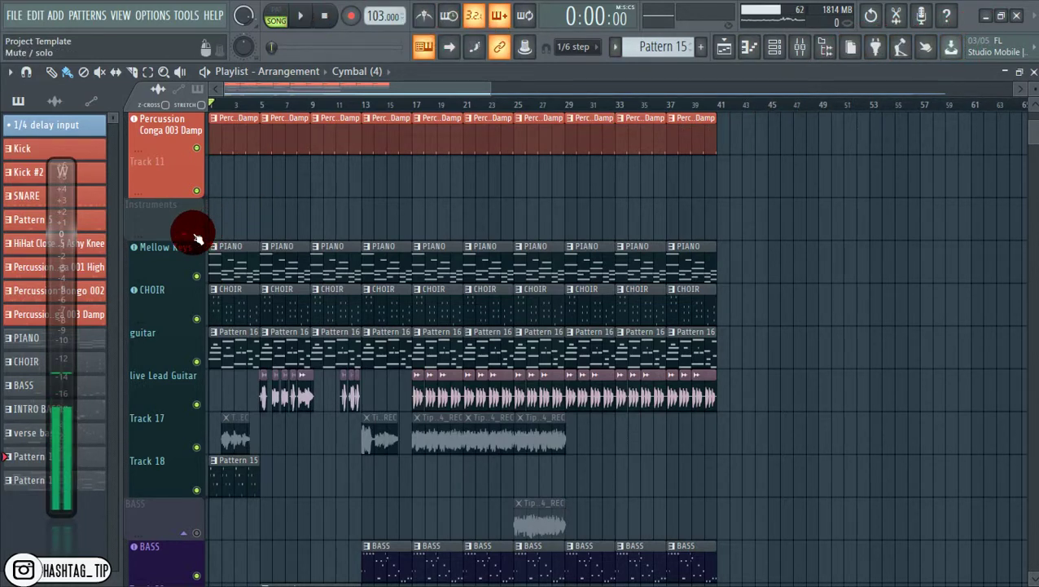
# Switch to Task Manager to check the computer's CPU performance and specifications, and return to FL Studio
pyautogui.click(308, 26)
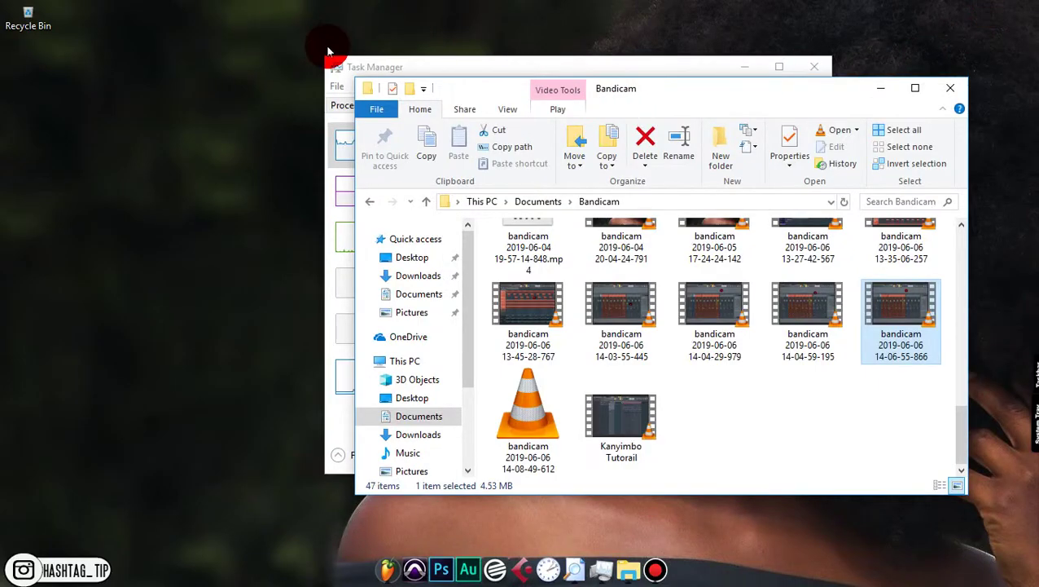
pyautogui.click(878, 90)
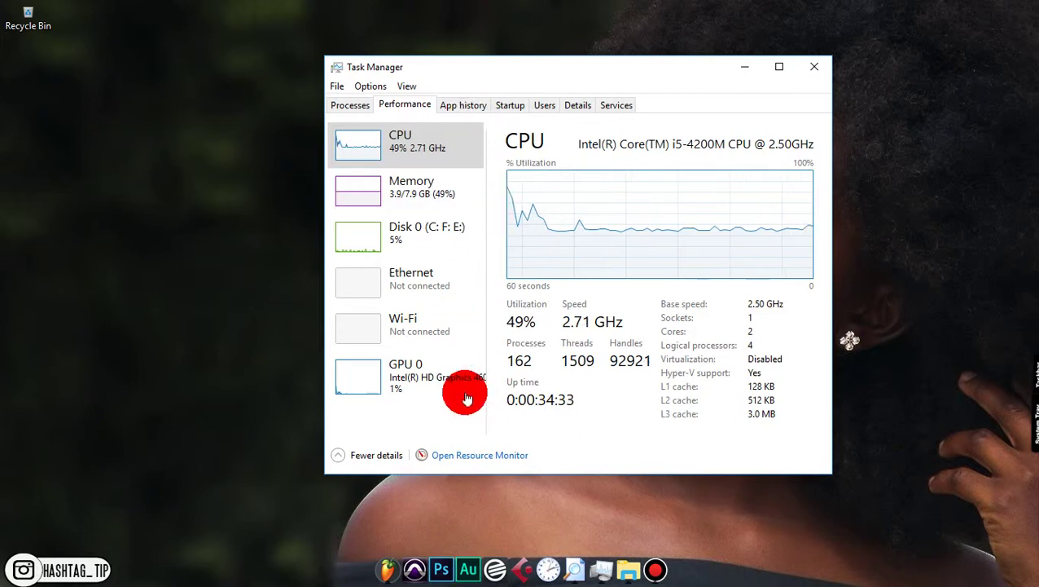
pyautogui.moveTo(535, 72); pyautogui.dragTo(454, 40)
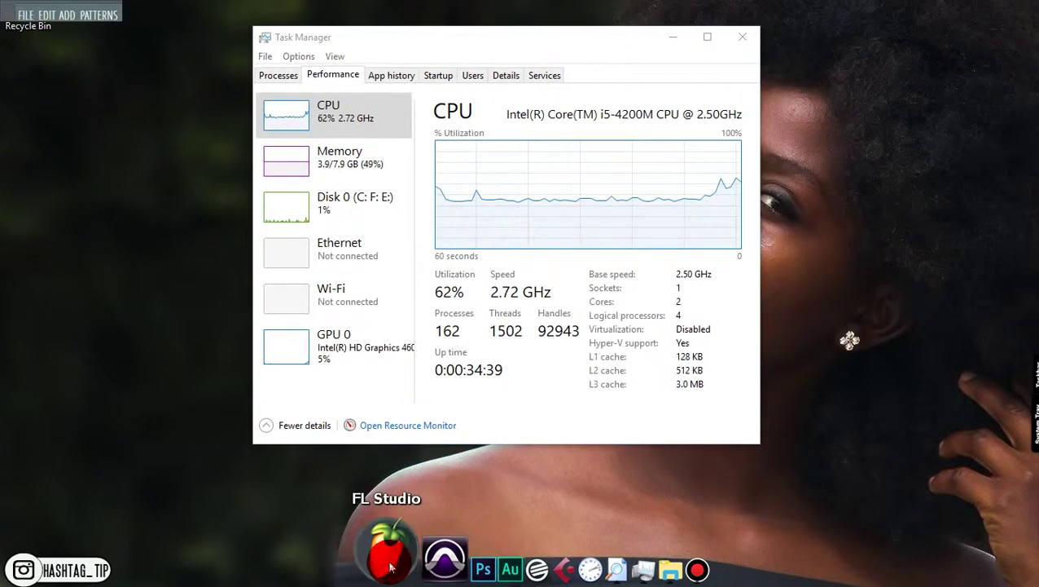
pyautogui.click(385, 558)
pyautogui.click(317, 29)
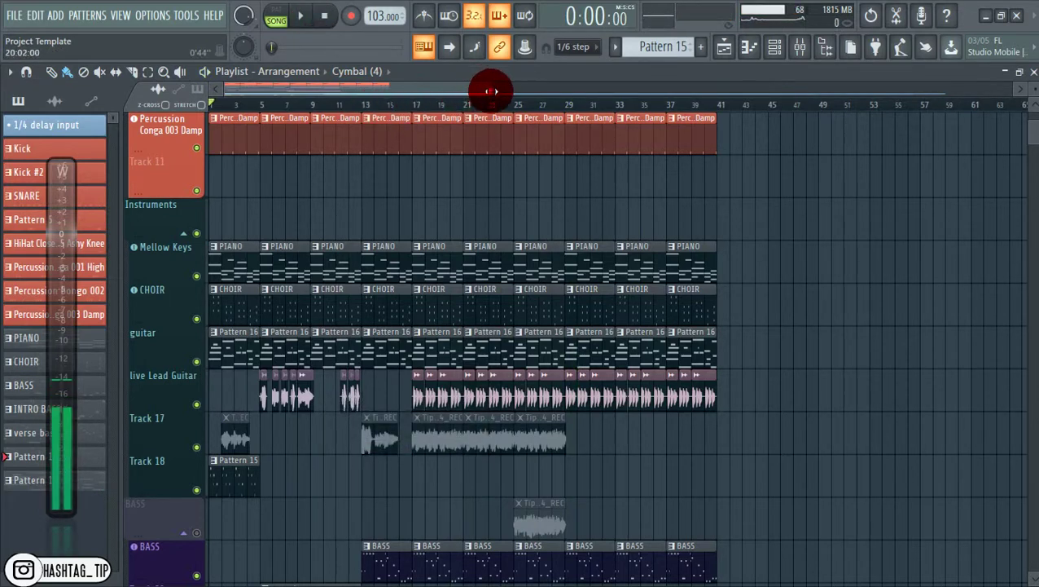
# Solo the Kick Drum 024 Vybe track in the playlist and play the song to hear it alone
pyautogui.moveTo(491, 91); pyautogui.dragTo(272, 176)
pyautogui.scroll(8, 238, 207)
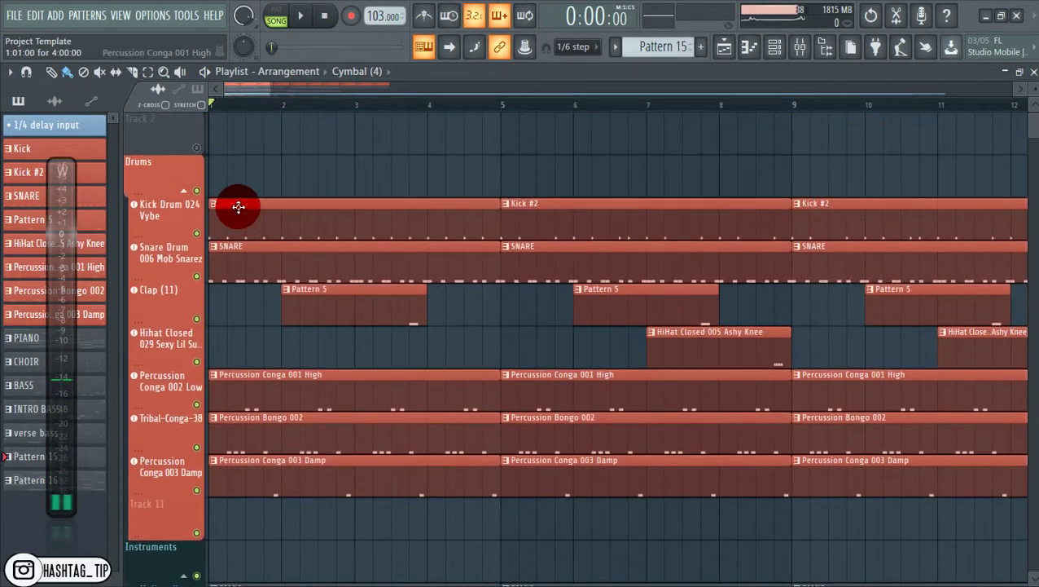
pyautogui.scroll(1, 239, 207)
pyautogui.rightClick(198, 275)
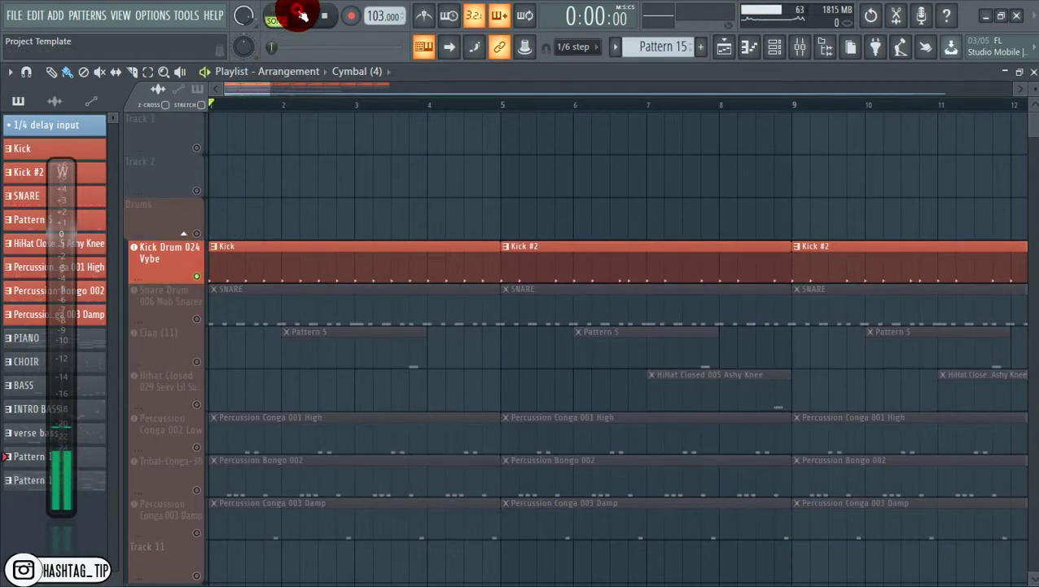
pyautogui.click(301, 15)
pyautogui.scroll(-1, 272, 236)
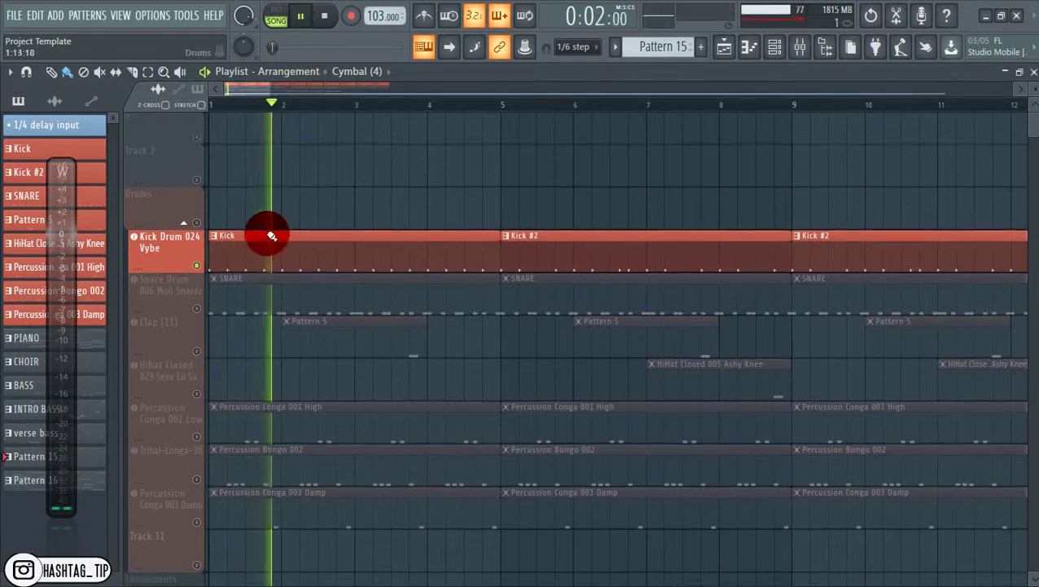
pyautogui.scroll(-2, 271, 235)
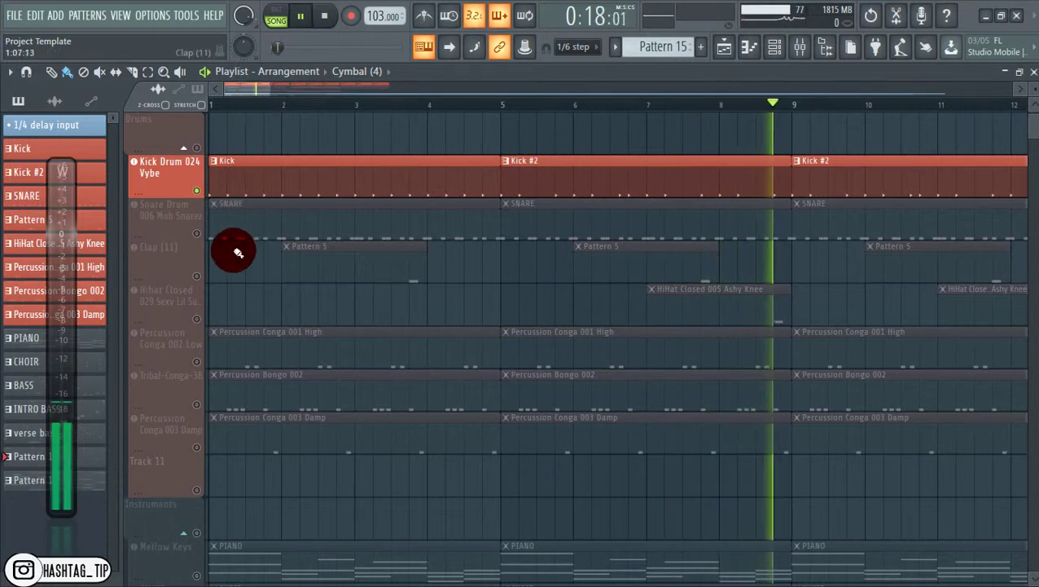
# Unmute the Snare Drum 006 Mob Snarez, Clap (11) and Hihat Closed 029 tracks one by one, playing the song between additions
pyautogui.click(196, 234)
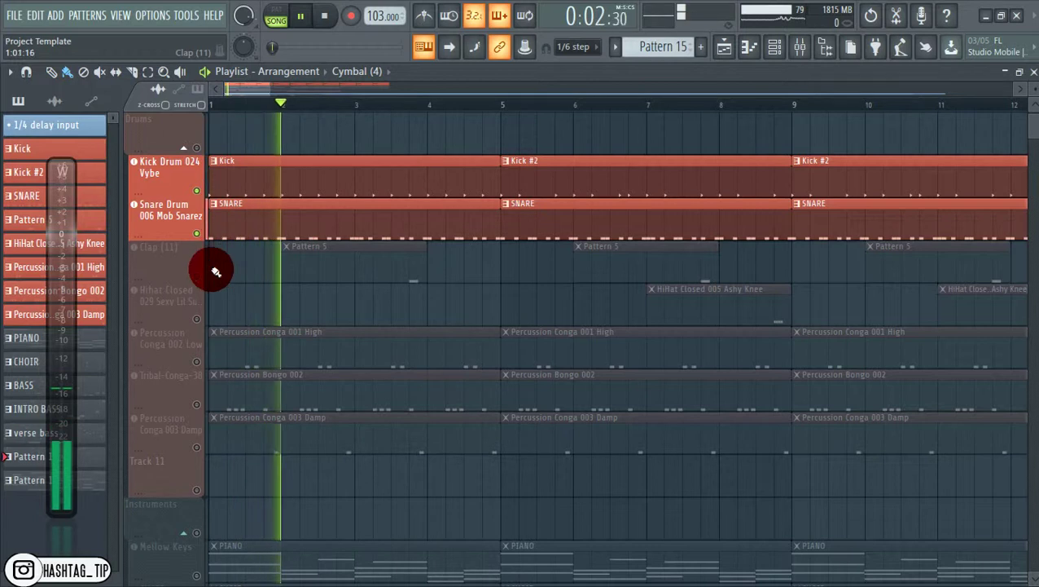
pyautogui.scroll(-1, 205, 277)
pyautogui.click(199, 237)
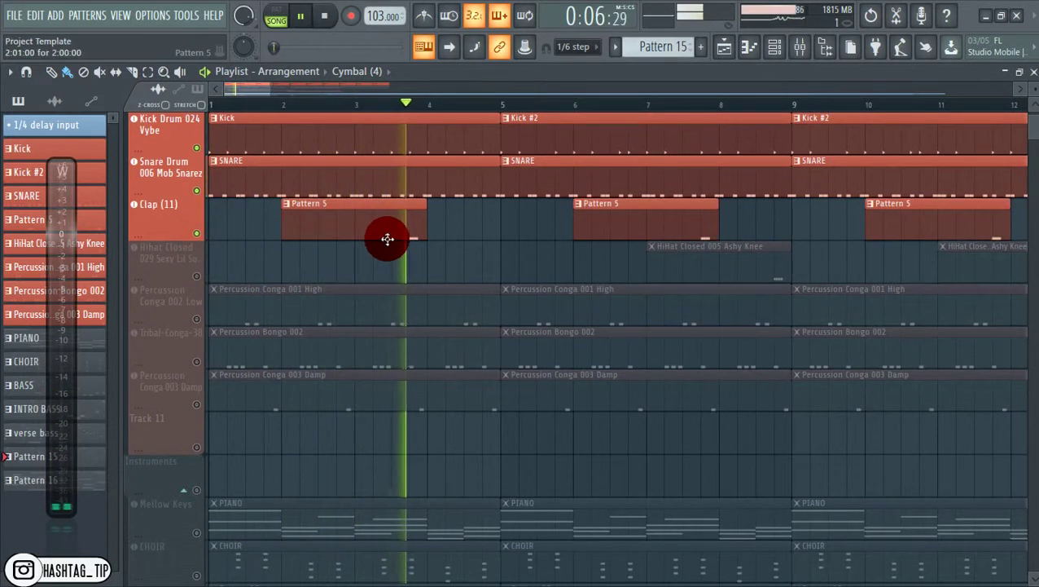
pyautogui.press('space')
pyautogui.click(196, 276)
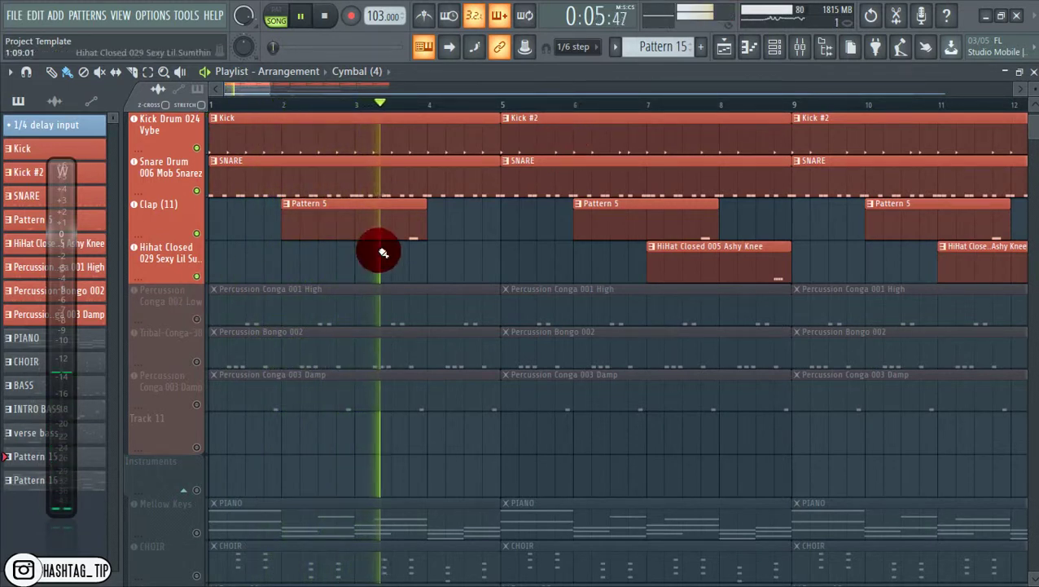
# Listen to the hi-hat fill from bar 8 and open the HiHat Closed 005 Ashy Knee pattern in the piano roll
pyautogui.press('space')
pyautogui.click(760, 267)
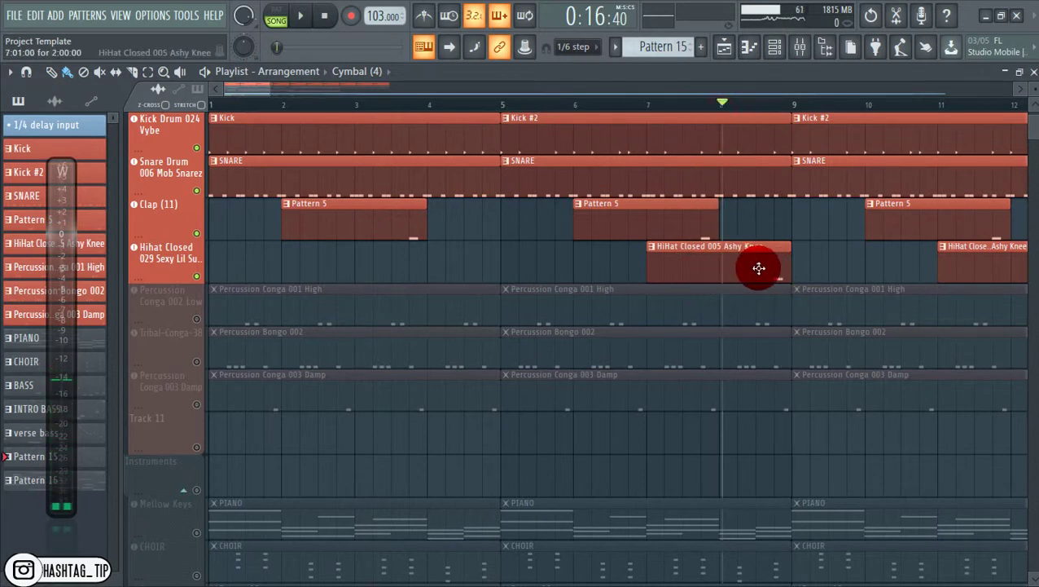
pyautogui.press('space')
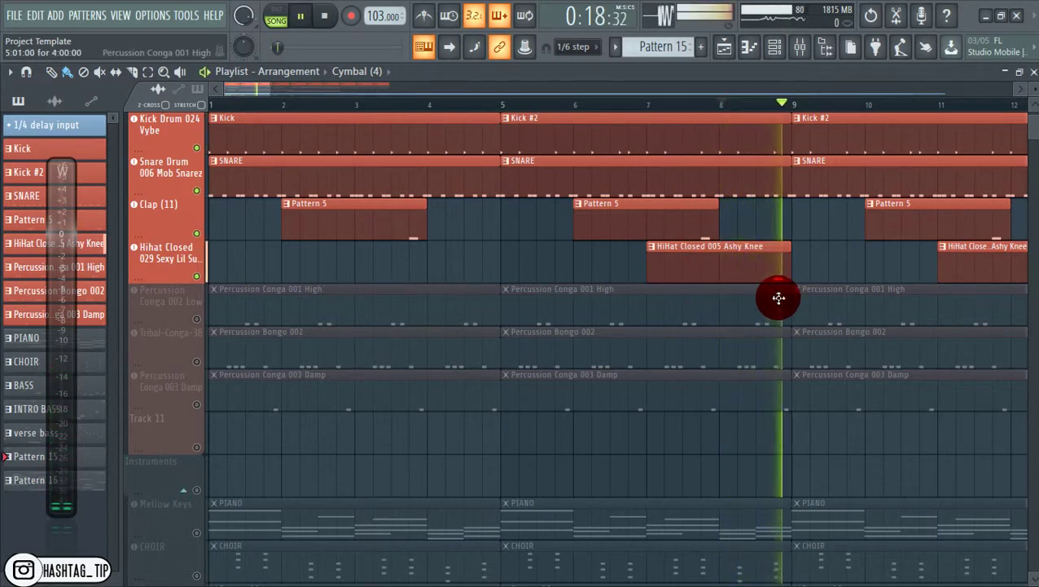
pyautogui.press('space')
pyautogui.doubleClick(777, 266)
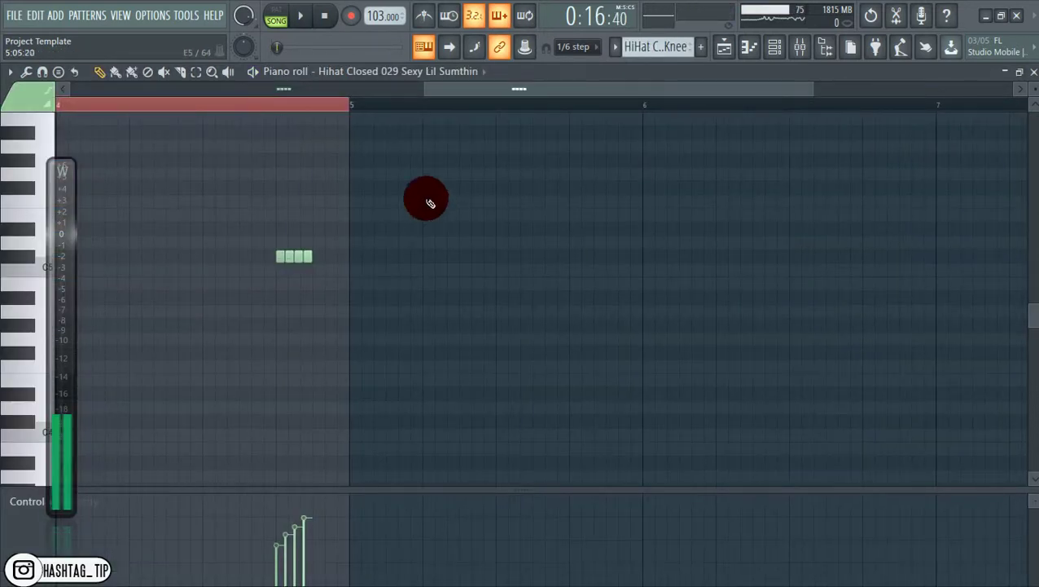
# Open the closed hi-hat channel's settings from the channel rack and show its insert in the mixer
pyautogui.click(749, 49)
pyautogui.click(773, 48)
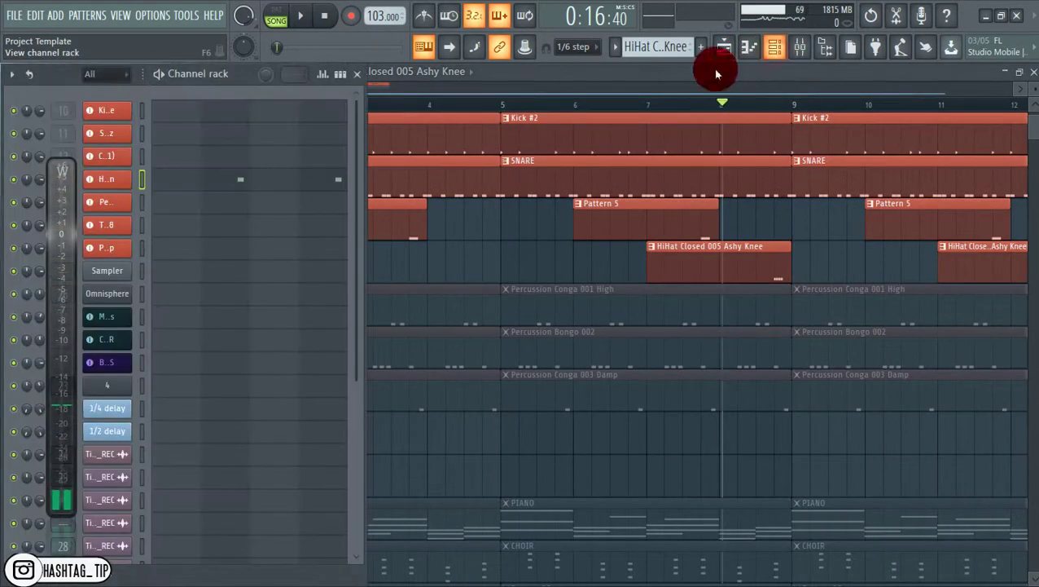
pyautogui.click(110, 180)
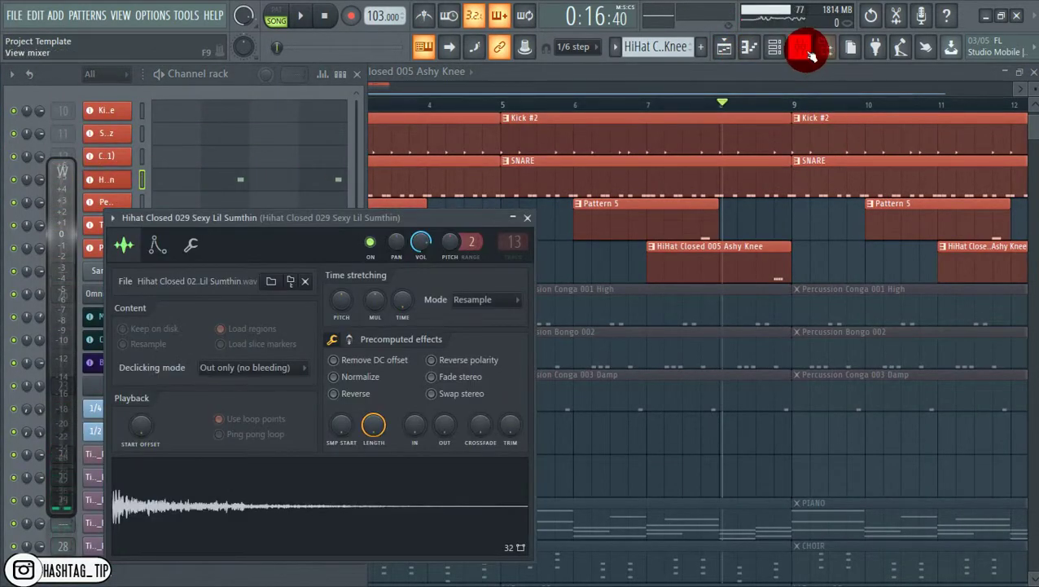
pyautogui.click(808, 52)
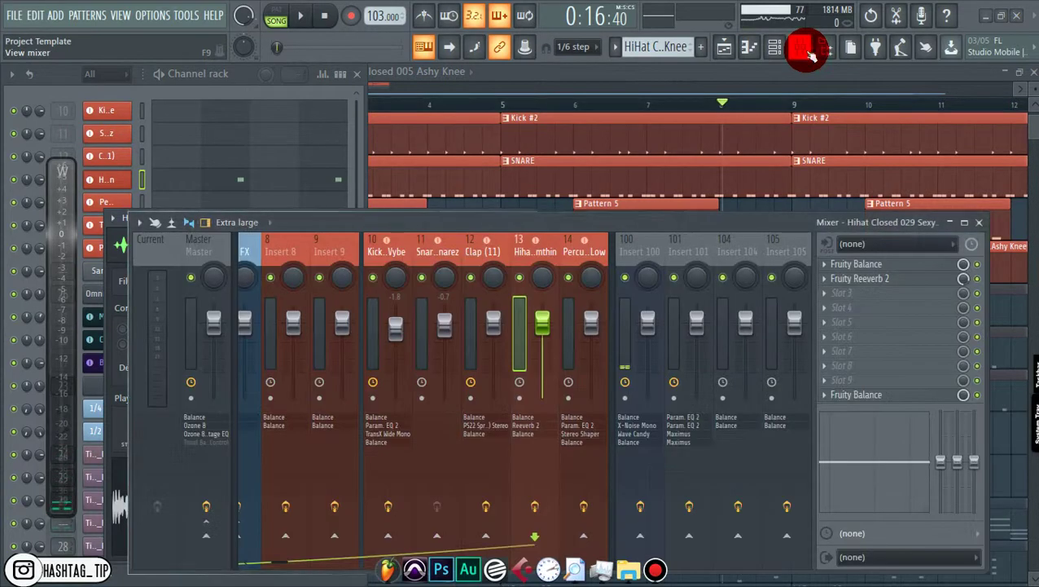
# Load Fruity Stereo Shaper into slot 3 of the hi-hat's mixer insert
pyautogui.click(831, 297)
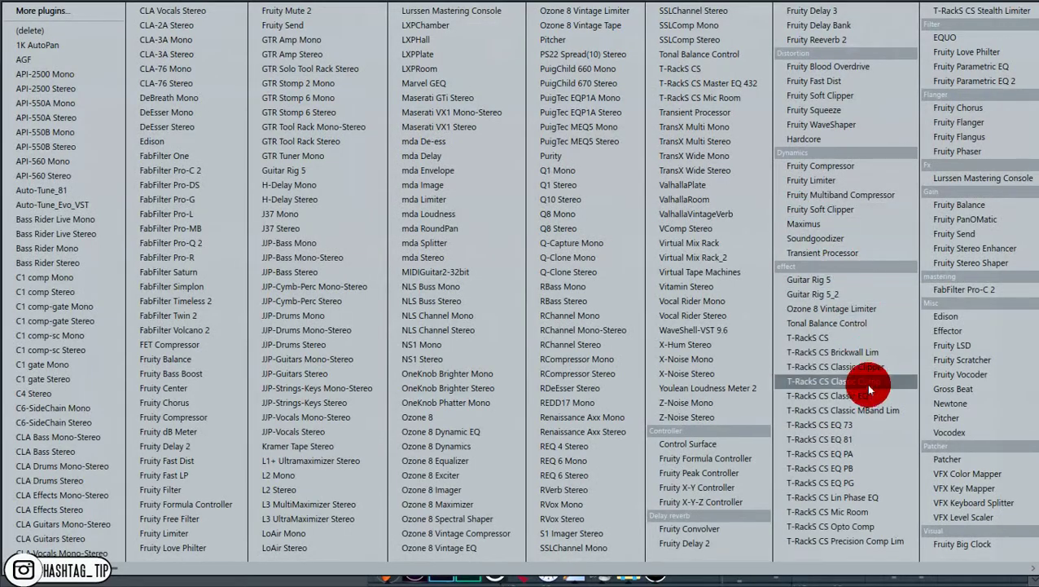
pyautogui.scroll(-1, 866, 384)
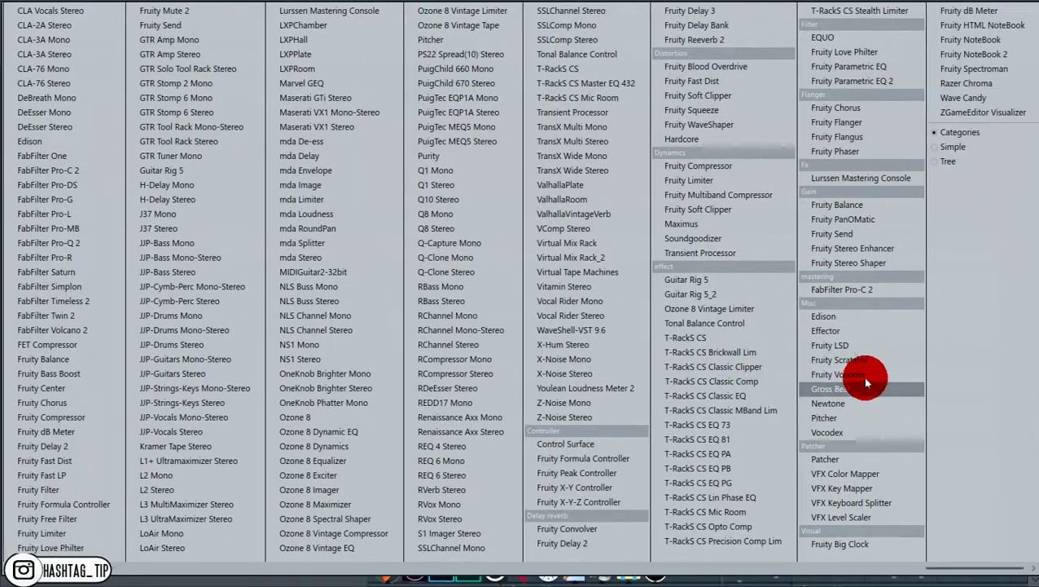
pyautogui.click(834, 263)
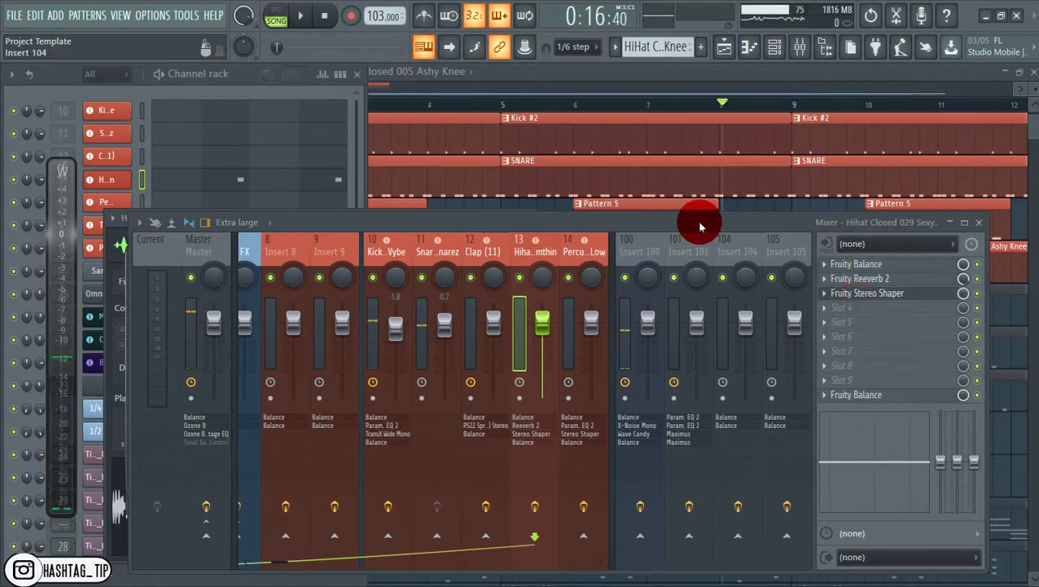
# Apply a Stereoize preset to the hi-hat's Fruity Stereo Shaper and play the song to hear it
pyautogui.moveTo(700, 226); pyautogui.dragTo(689, 357)
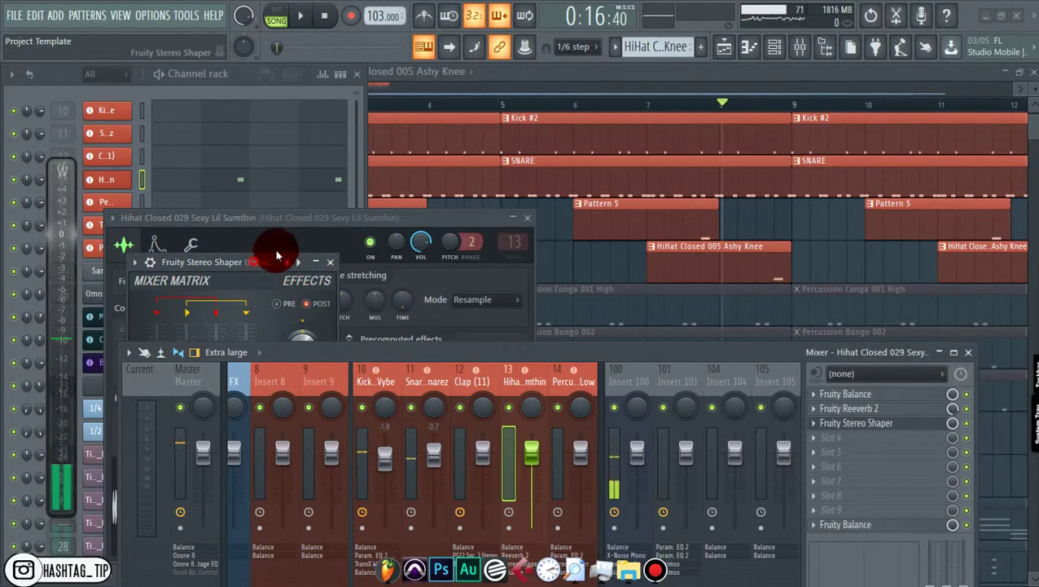
pyautogui.moveTo(277, 256); pyautogui.dragTo(530, 73)
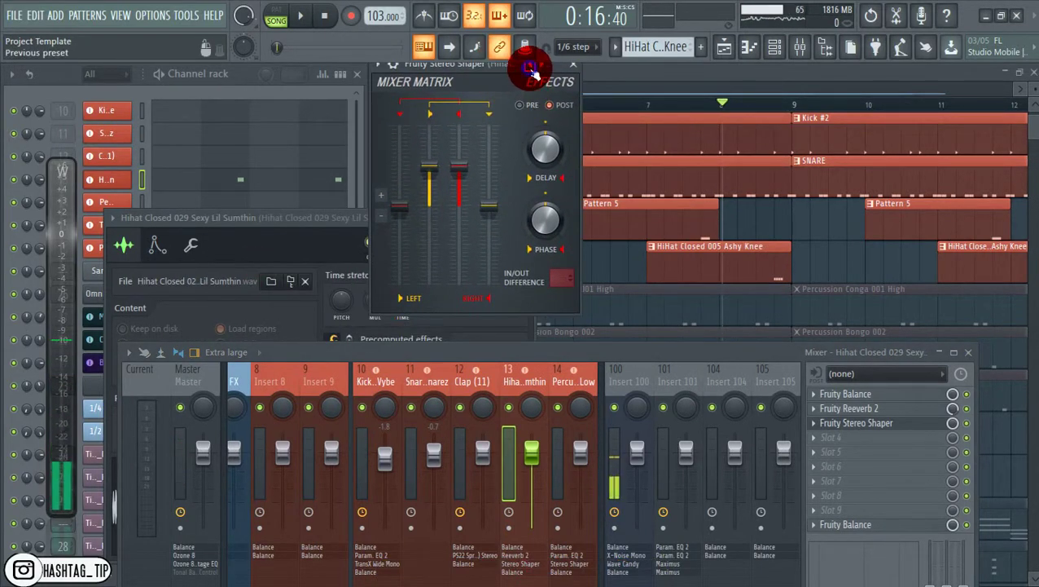
pyautogui.click(532, 72)
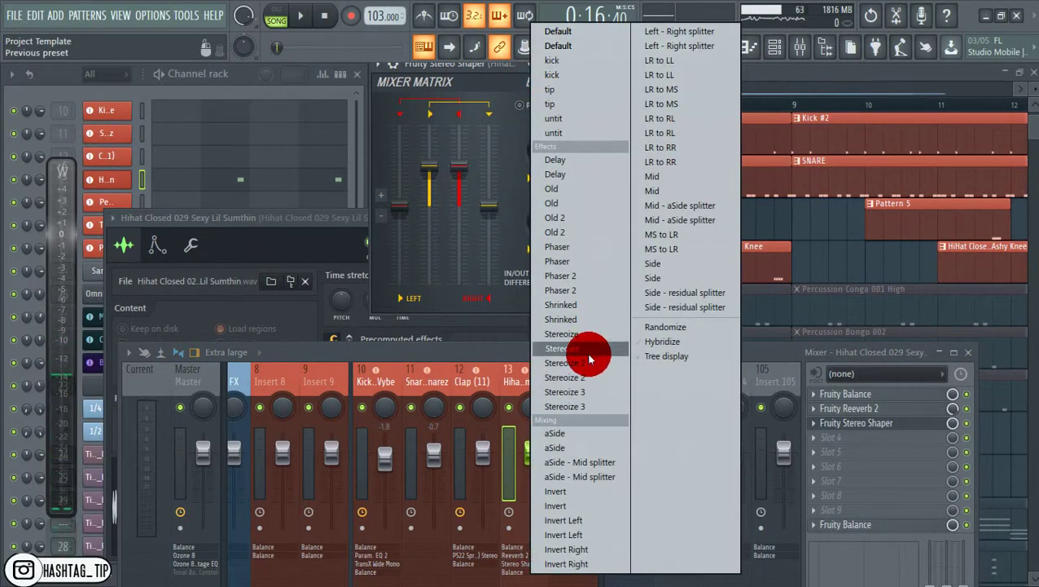
pyautogui.click(589, 362)
pyautogui.press('space')
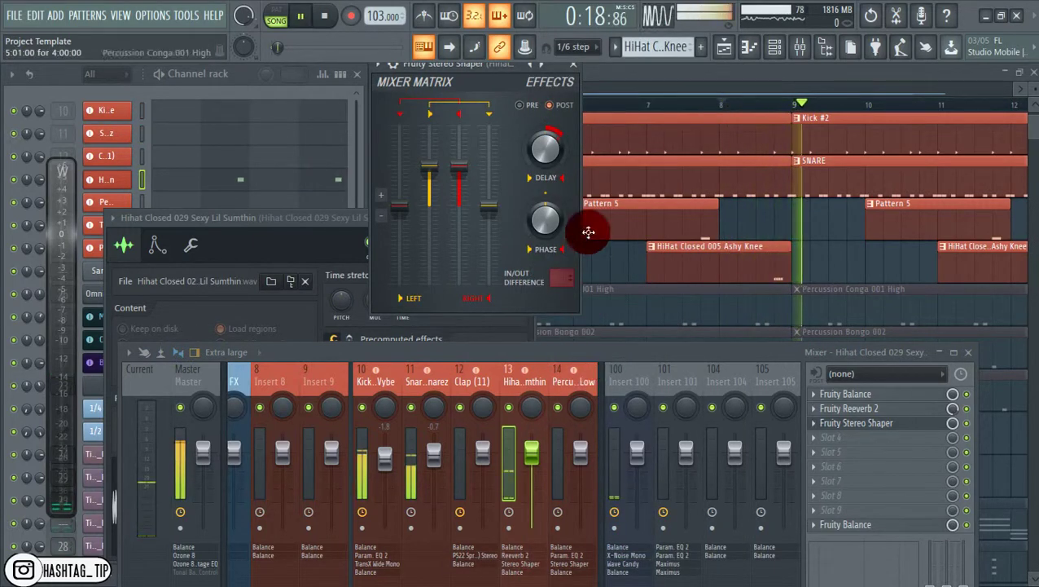
# Close the Stereo Shaper, hi-hat channel, mixer and channel rack windows and stop playback
pyautogui.click(574, 64)
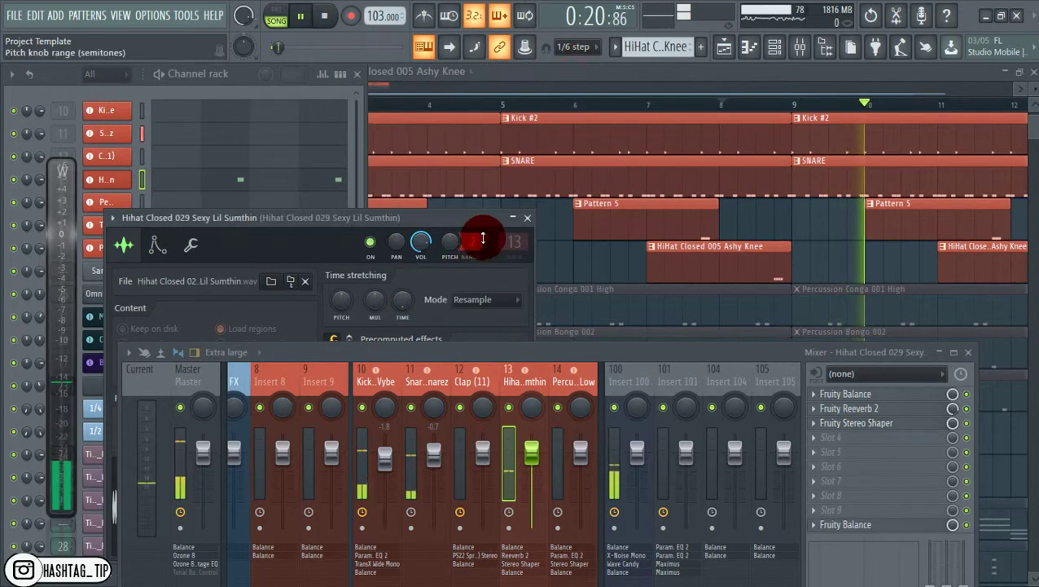
pyautogui.click(526, 220)
pyautogui.click(967, 352)
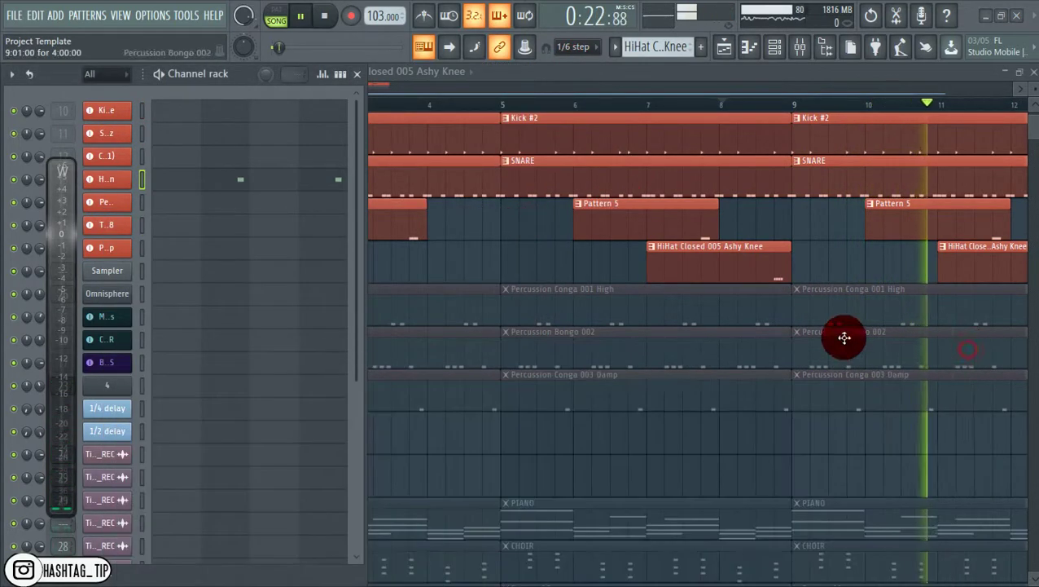
pyautogui.press('F6')
pyautogui.press('space')
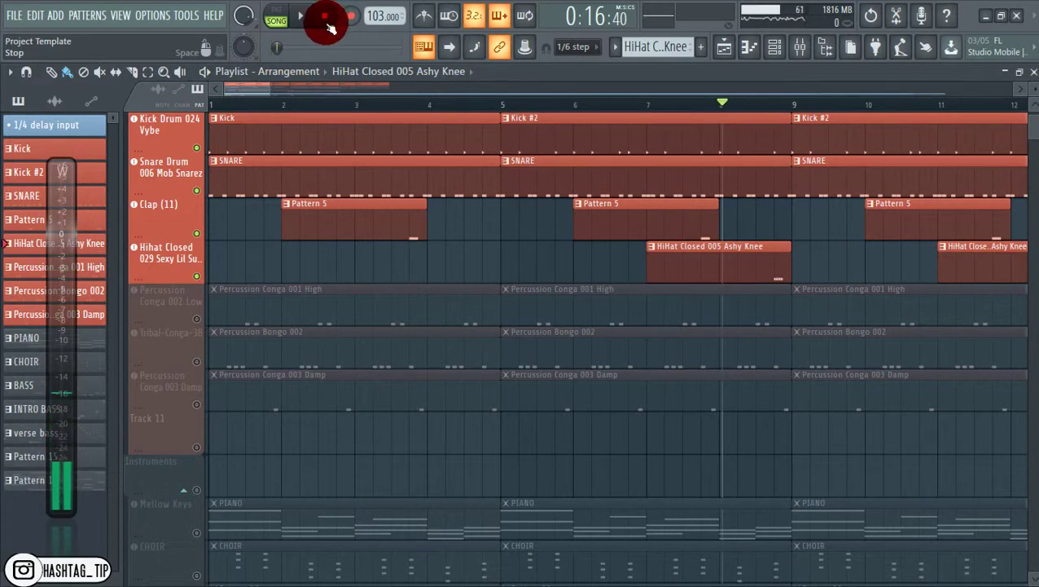
# Unmute the Percussion Conga 002 Low track, play the song from bar 5 and stop it
pyautogui.click(197, 323)
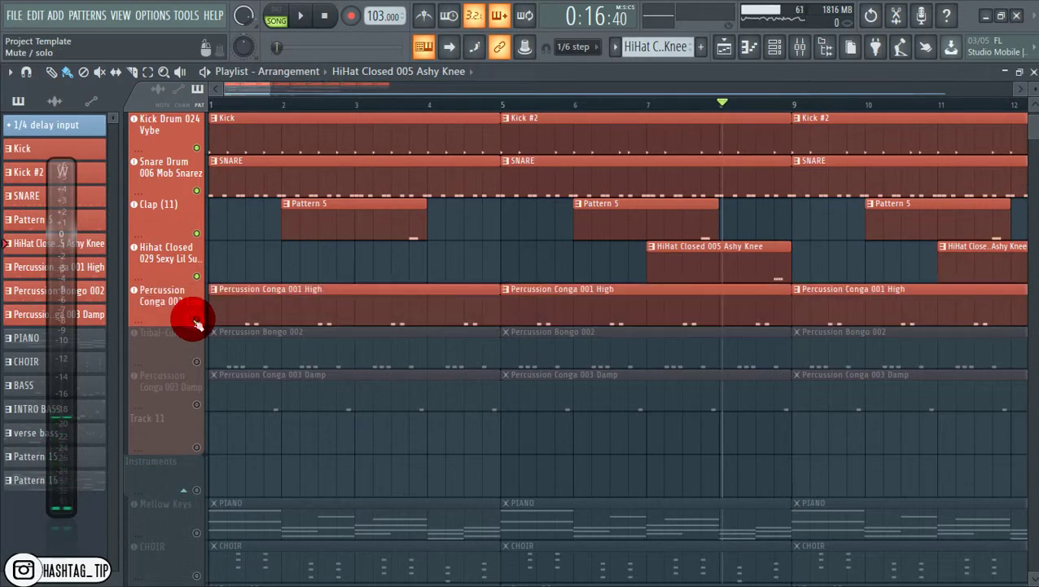
pyautogui.click(499, 108)
pyautogui.press('space')
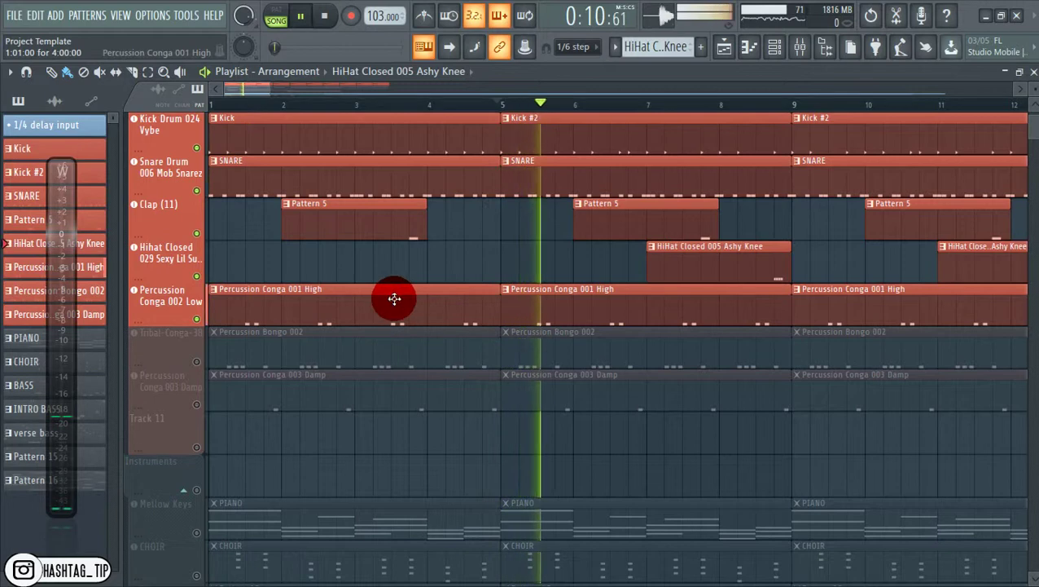
pyautogui.press('space')
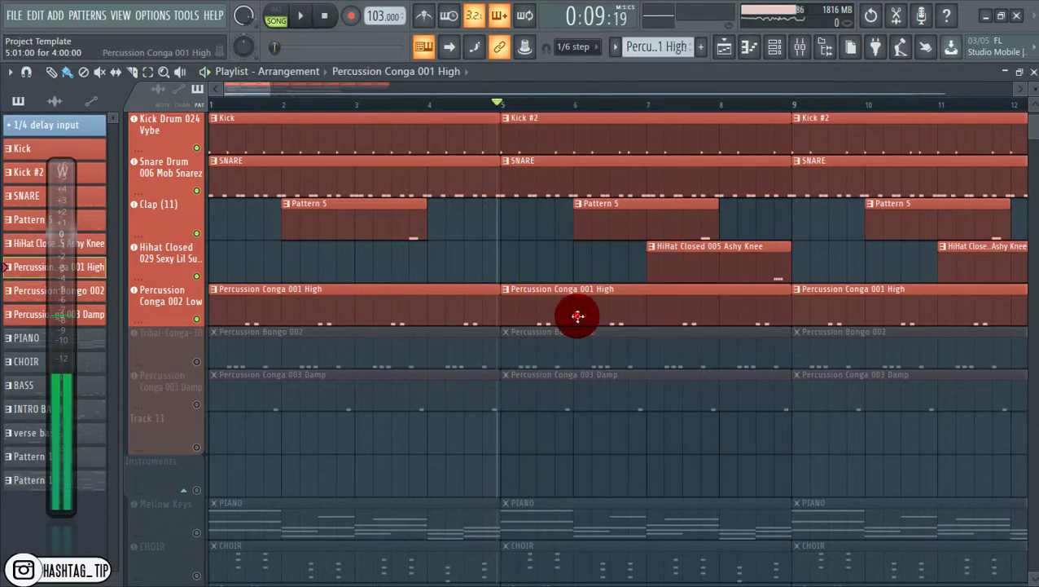
# Open the Percussion Conga 002 Low channel's settings from its Percussion Conga 001 High pattern and show its mixer insert
pyautogui.doubleClick(576, 313)
pyautogui.click(750, 47)
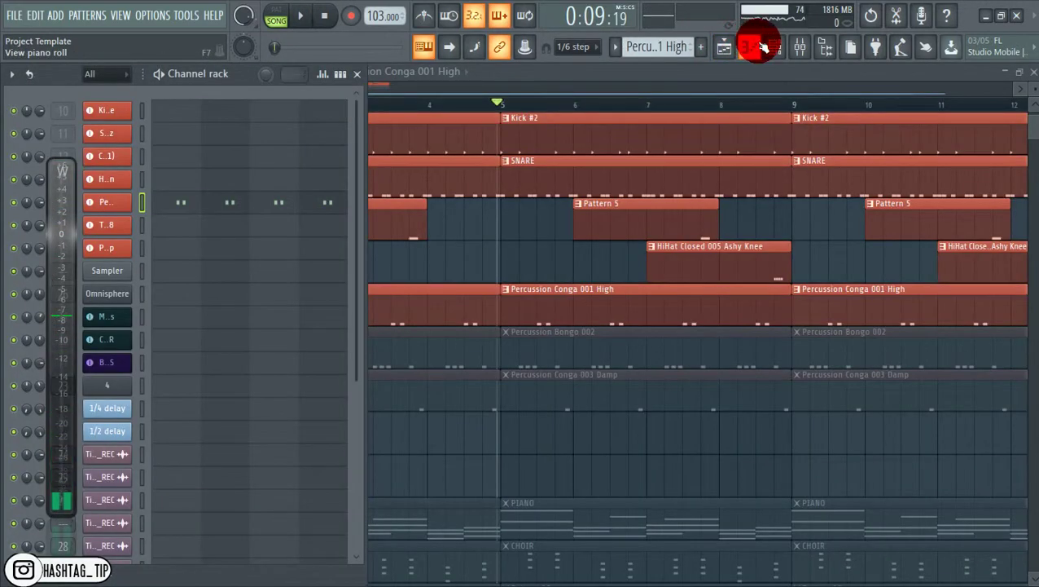
pyautogui.click(118, 206)
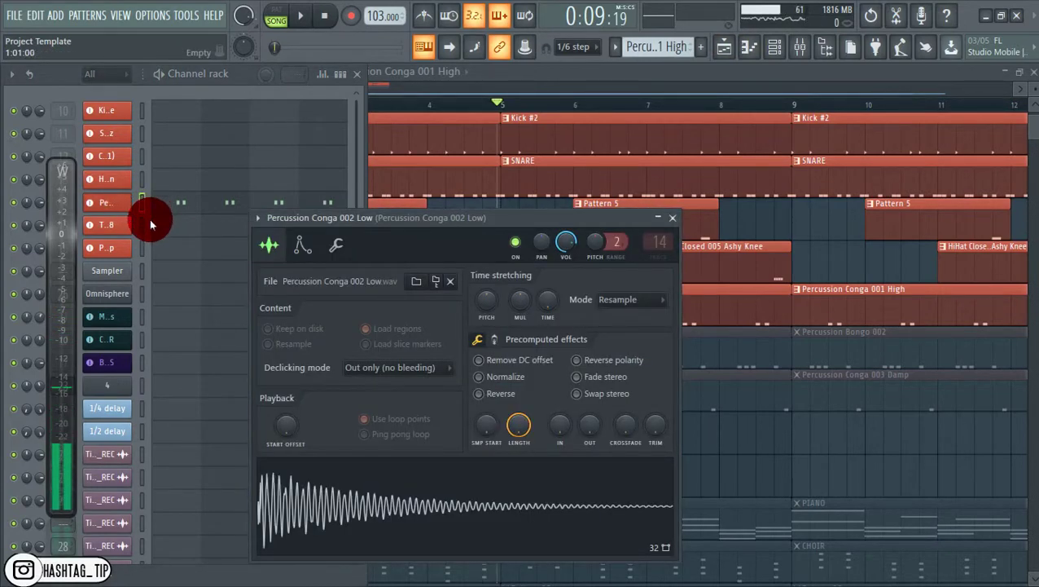
pyautogui.click(802, 51)
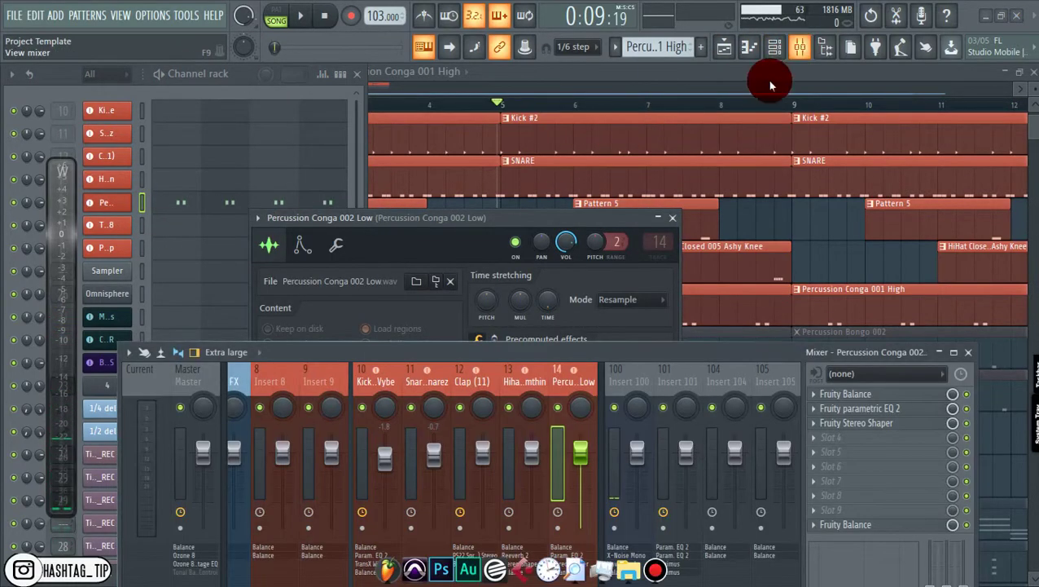
# Move the mixer window higher and play the song from bar 5 to hear the conga with its insert effects
pyautogui.moveTo(630, 352); pyautogui.dragTo(627, 154)
pyautogui.moveTo(593, 234); pyautogui.dragTo(584, 273)
pyautogui.press('space')
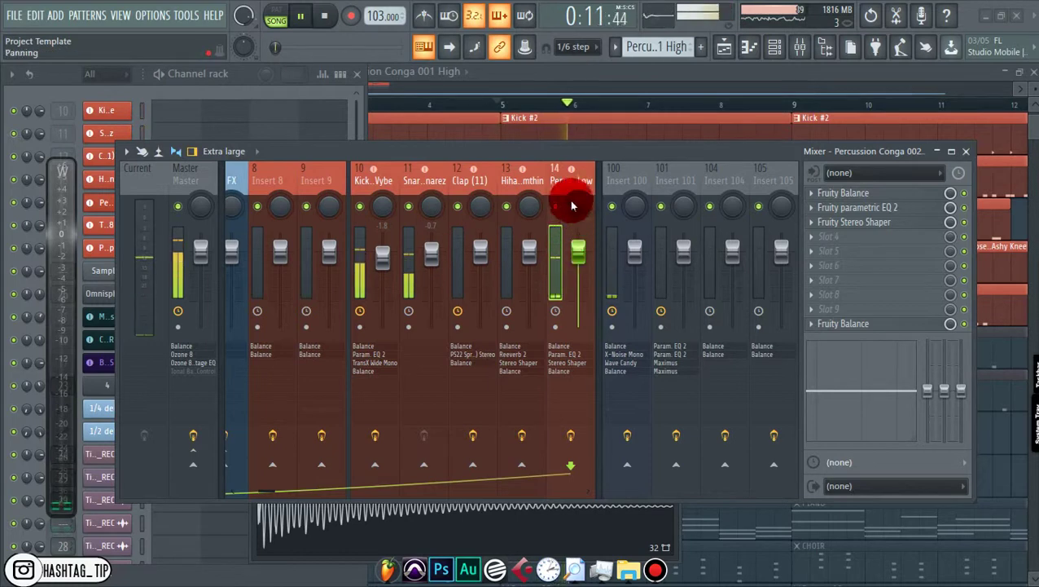
pyautogui.press('space')
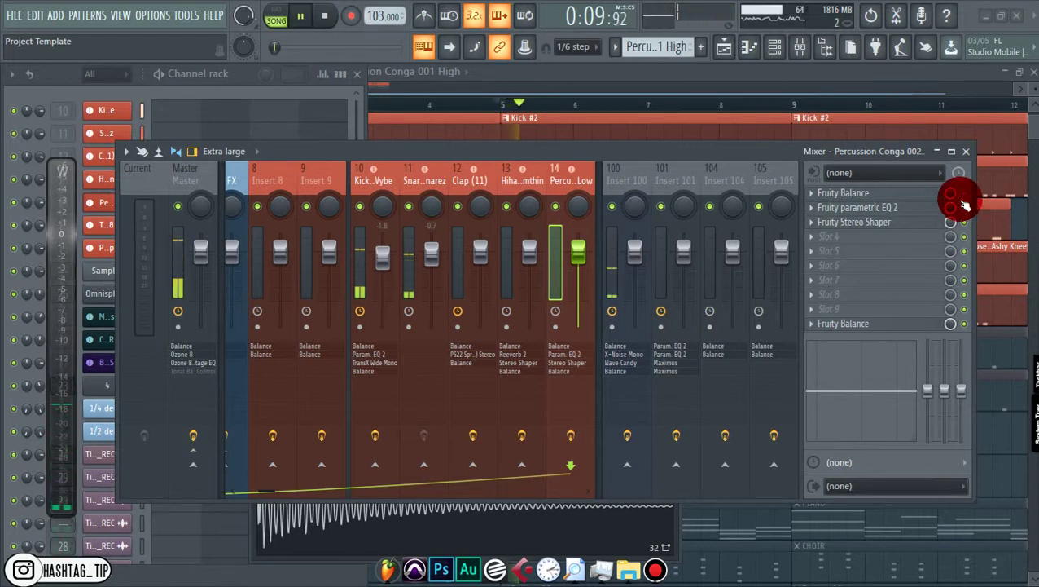
# Close the mixer and Percussion Conga 002 Low windows, return to the playlist and stop playback
pyautogui.click(966, 155)
pyautogui.click(567, 264)
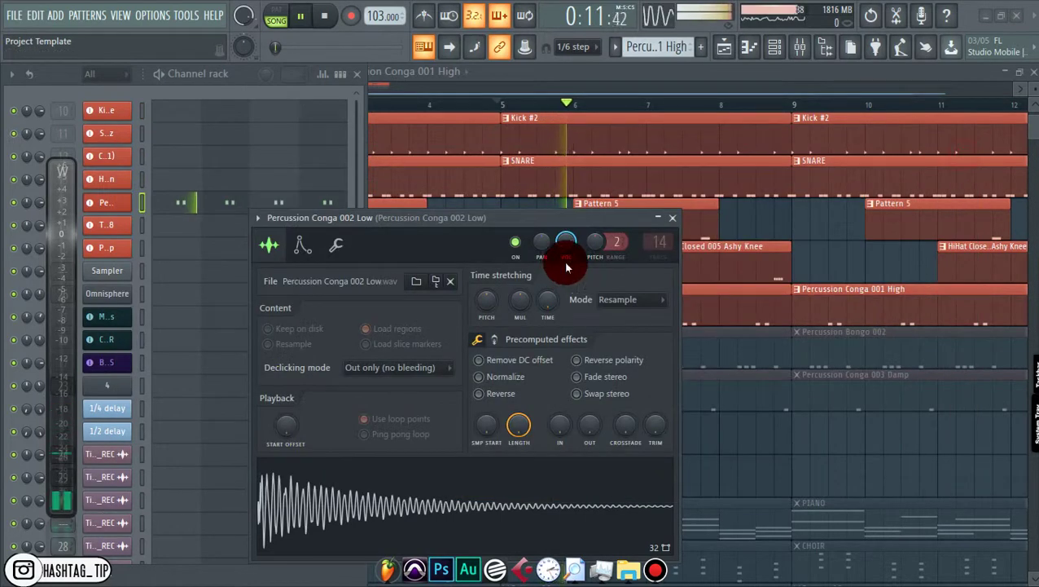
pyautogui.click(676, 218)
pyautogui.scroll(-1, 545, 279)
pyautogui.rightClick(538, 223)
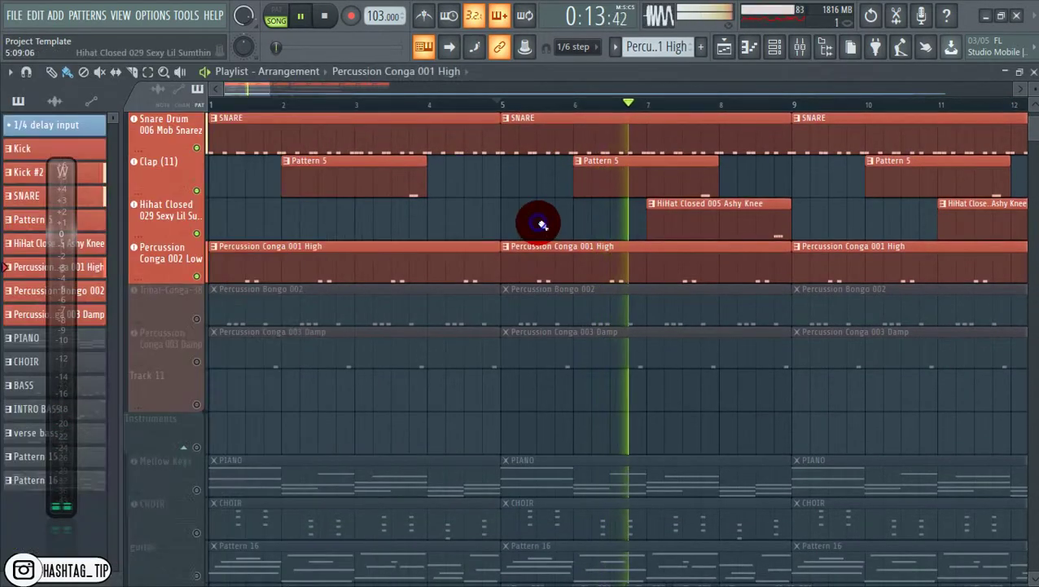
pyautogui.press('space')
# Unmute the Tribal-Conga-38 track and, with the song playing, open its Percussion Bongo 002 clip in the piano roll
pyautogui.click(197, 319)
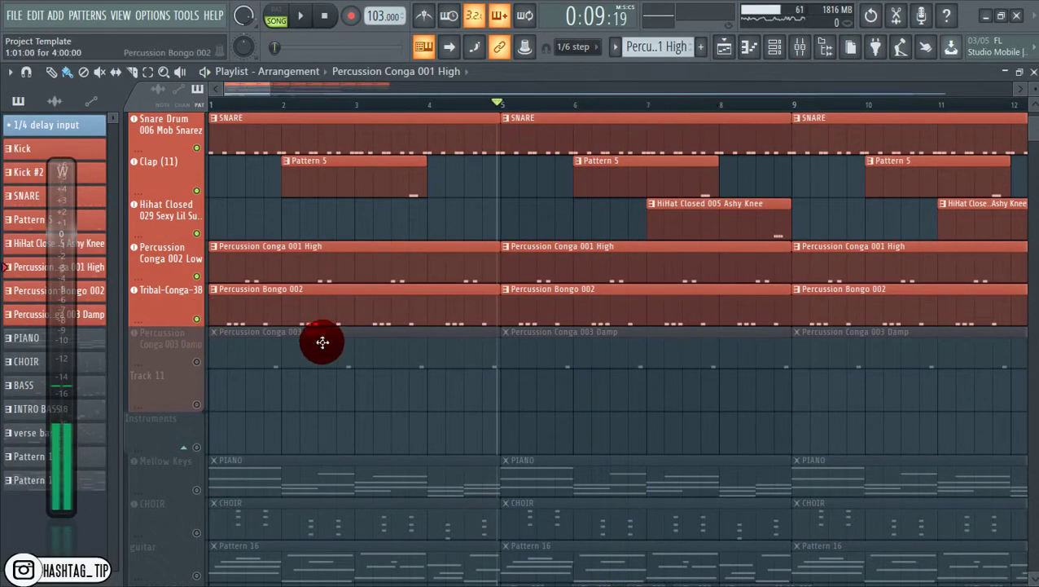
pyautogui.press('space')
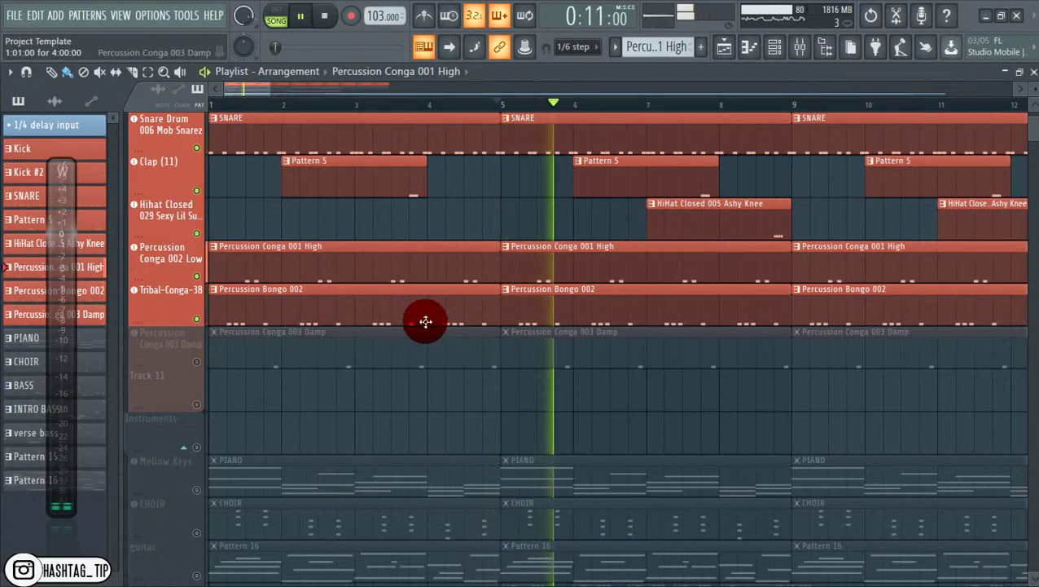
pyautogui.doubleClick(520, 308)
# Show the mixer over the piano roll, select the Snare Drum 006 insert and stop playback
pyautogui.click(798, 51)
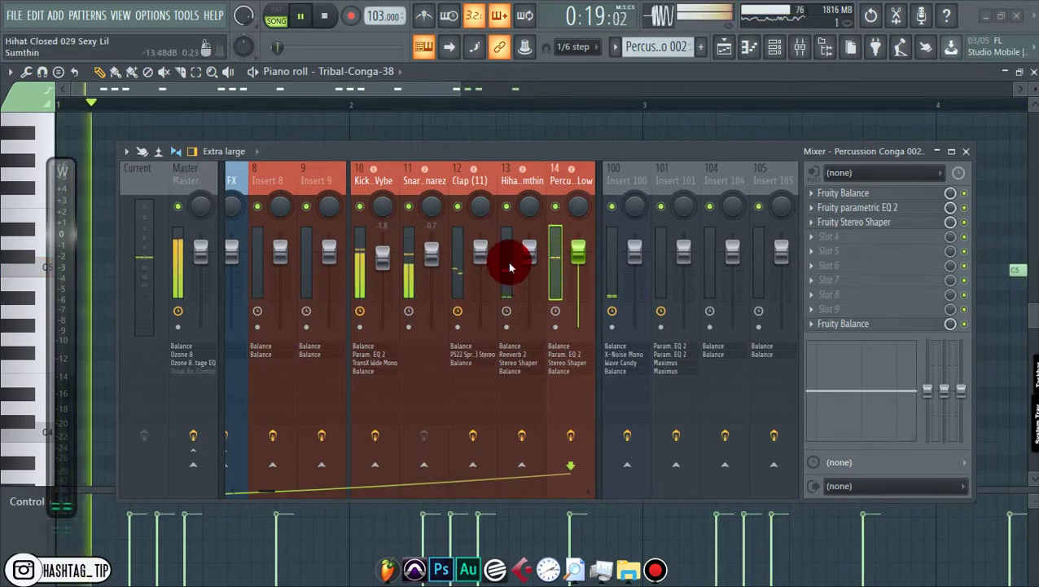
pyautogui.click(410, 243)
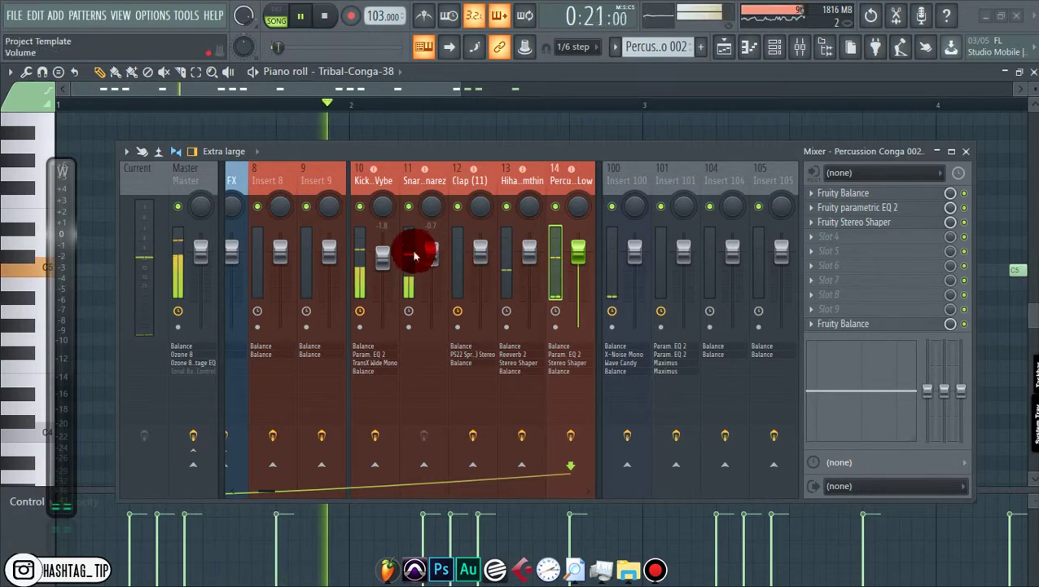
pyautogui.press('space')
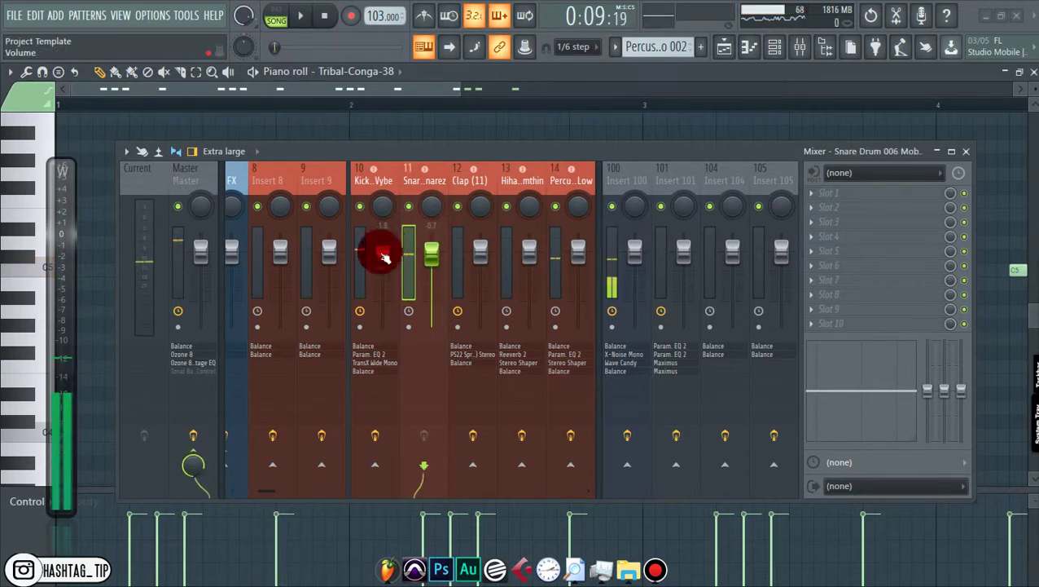
# Reposition the mixer and switch its layout to Compact 2, ending with Compact alt
pyautogui.moveTo(430, 151); pyautogui.dragTo(436, 128)
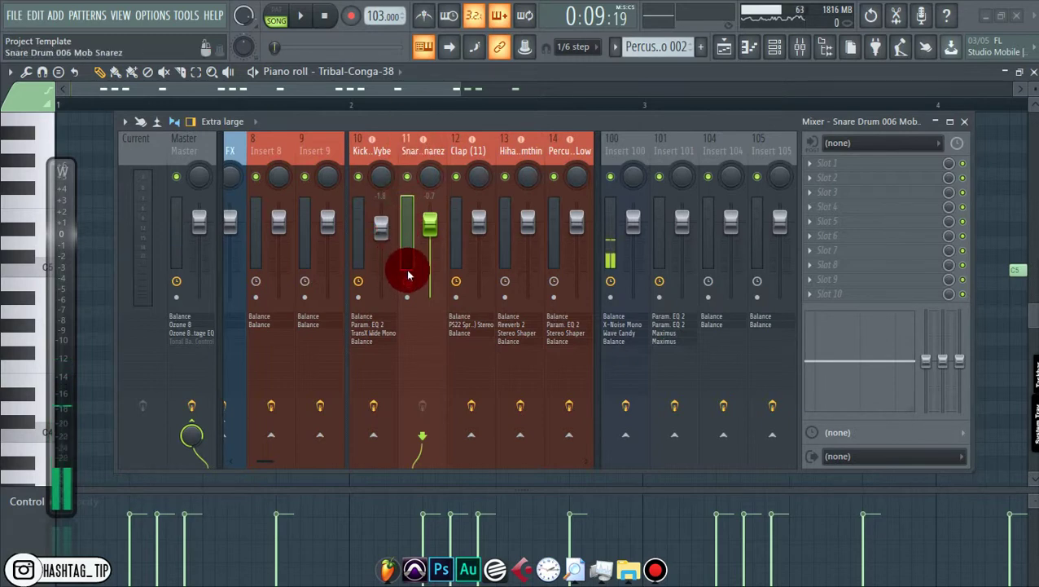
pyautogui.click(247, 124)
pyautogui.click(241, 154)
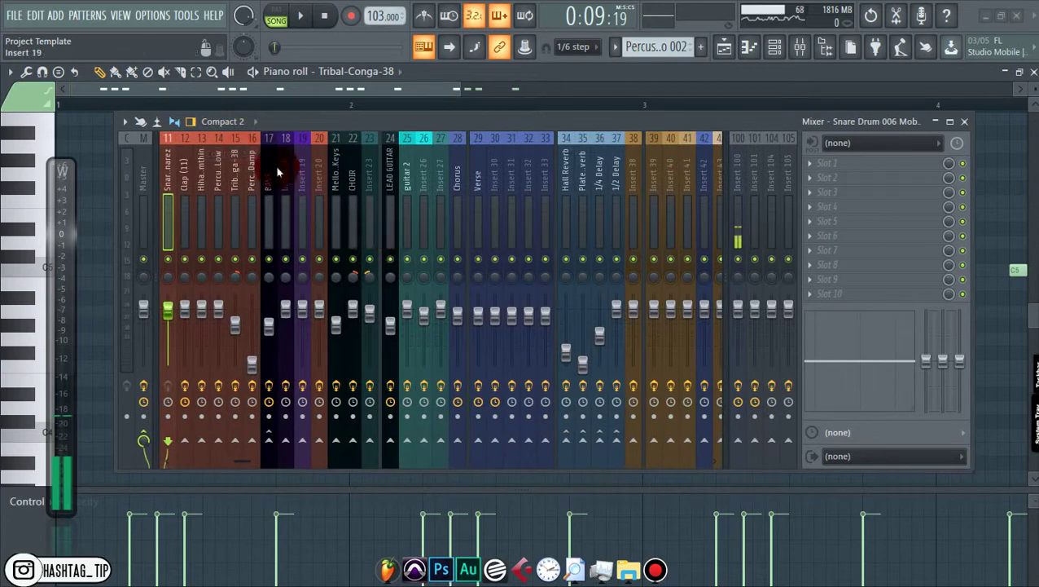
pyautogui.click(247, 122)
pyautogui.click(241, 169)
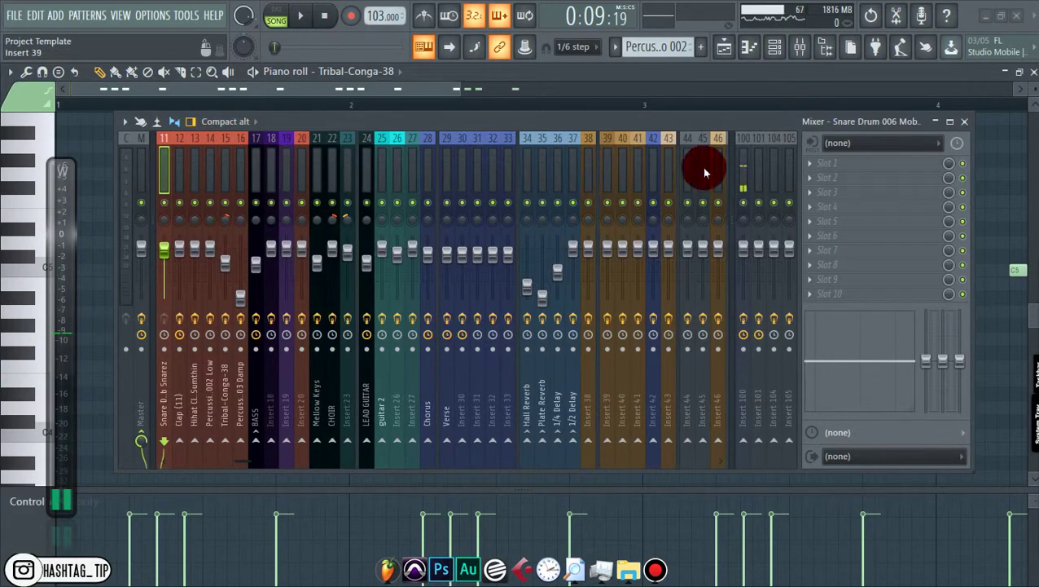
# Close the mixer and piano roll, bring the playlist's instrument tracks into view and stop playback
pyautogui.click(968, 126)
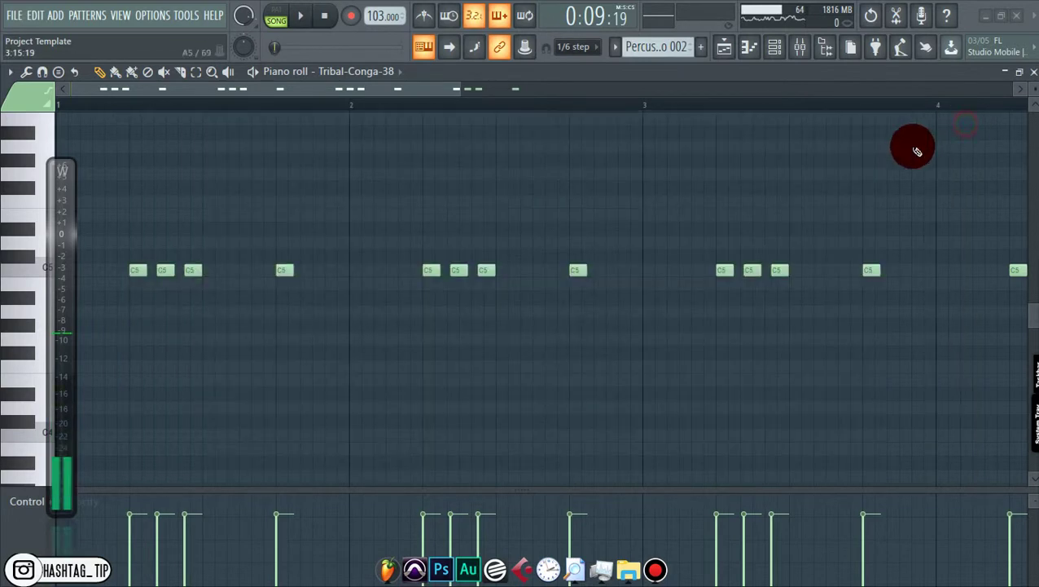
pyautogui.click(1032, 72)
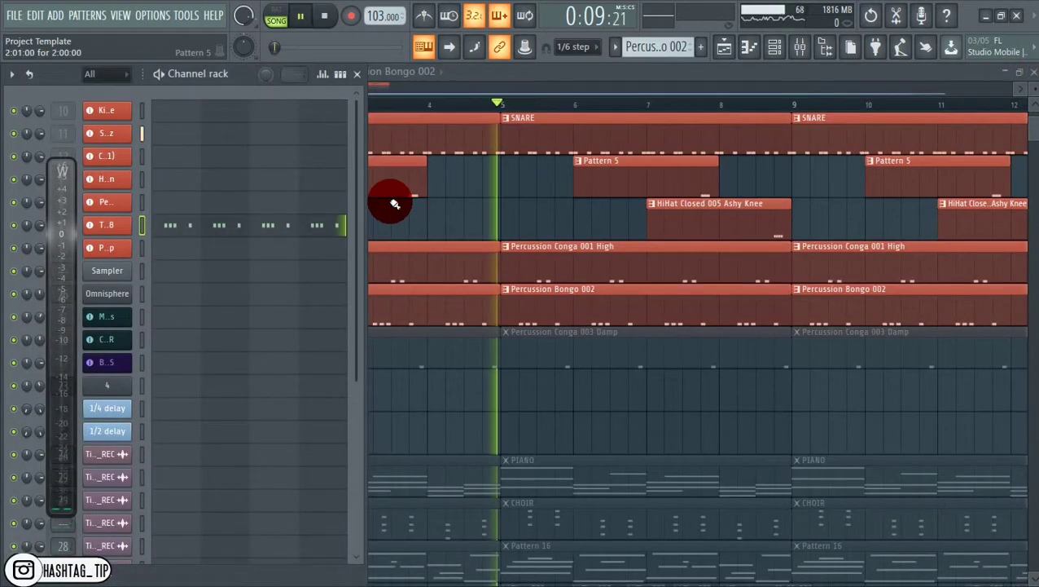
pyautogui.doubleClick(495, 71)
pyautogui.scroll(-2, 411, 183)
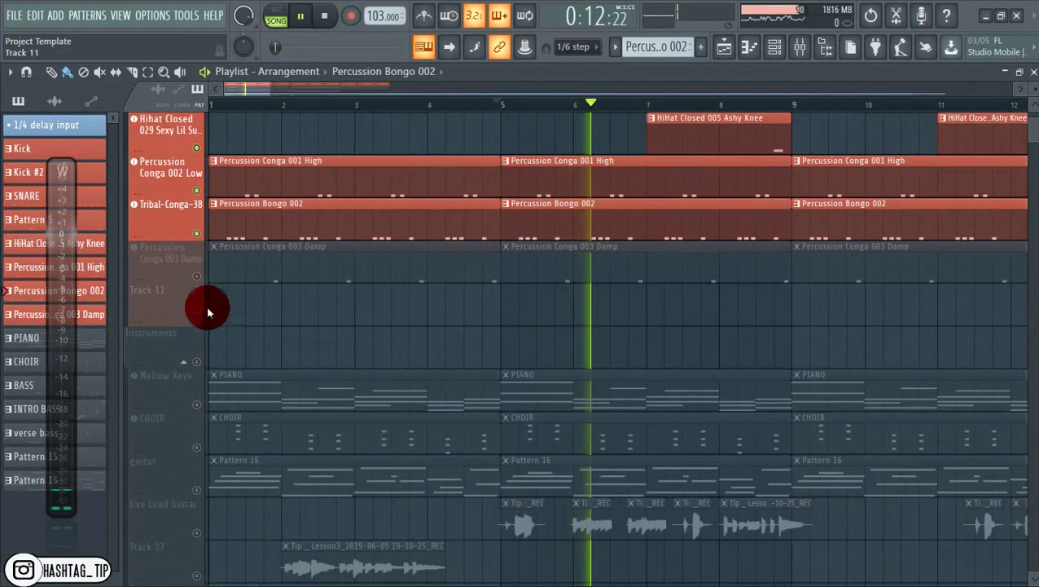
pyautogui.scroll(-2, 186, 361)
pyautogui.press('space')
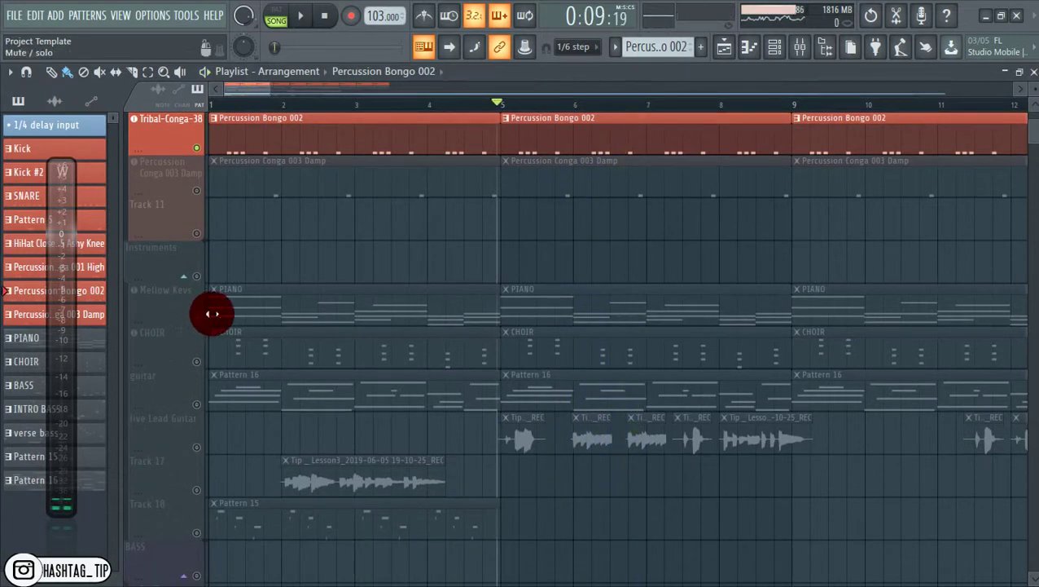
# Select the PIANO pattern, unmute the Mellow Keys track and play the song from bar 5
pyautogui.click(225, 318)
pyautogui.click(196, 321)
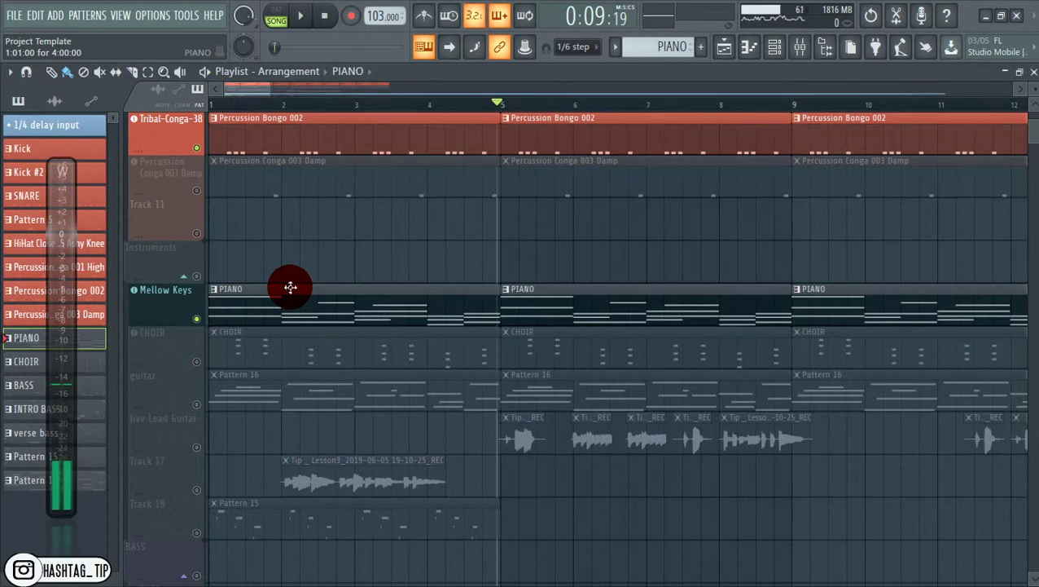
pyautogui.press('space')
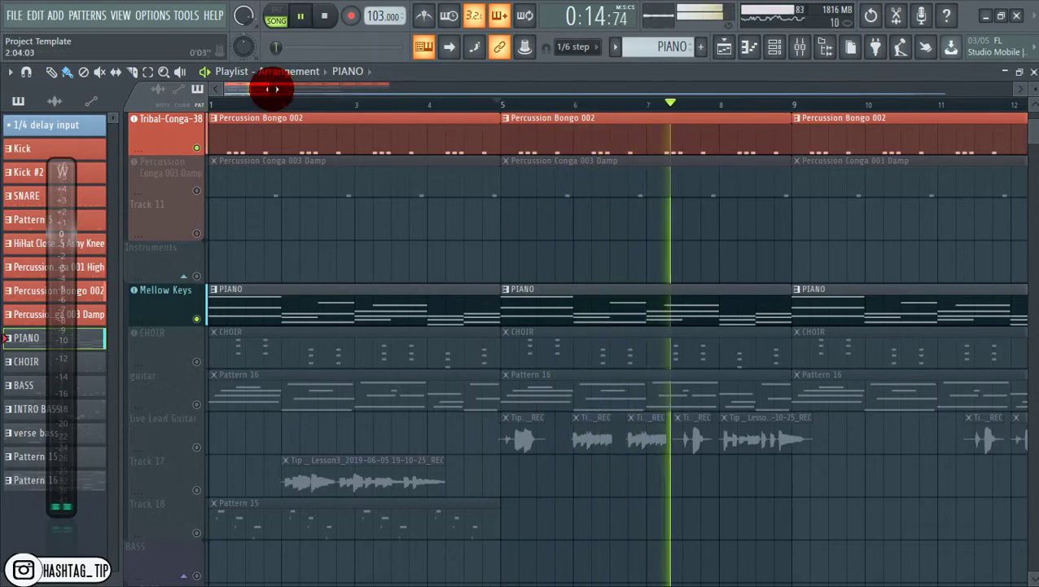
# Unmute the CHOIR track during playback and replay the song from bar 5 to hear it with the keys
pyautogui.moveTo(274, 89); pyautogui.dragTo(347, 86)
pyautogui.scroll(-1, 345, 255)
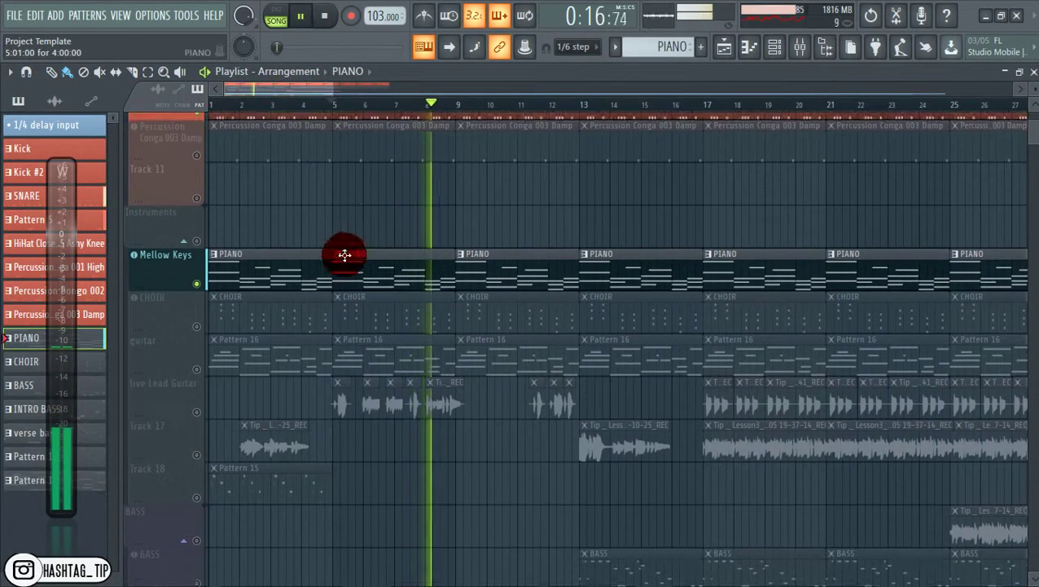
pyautogui.scroll(-1, 345, 255)
pyautogui.click(198, 279)
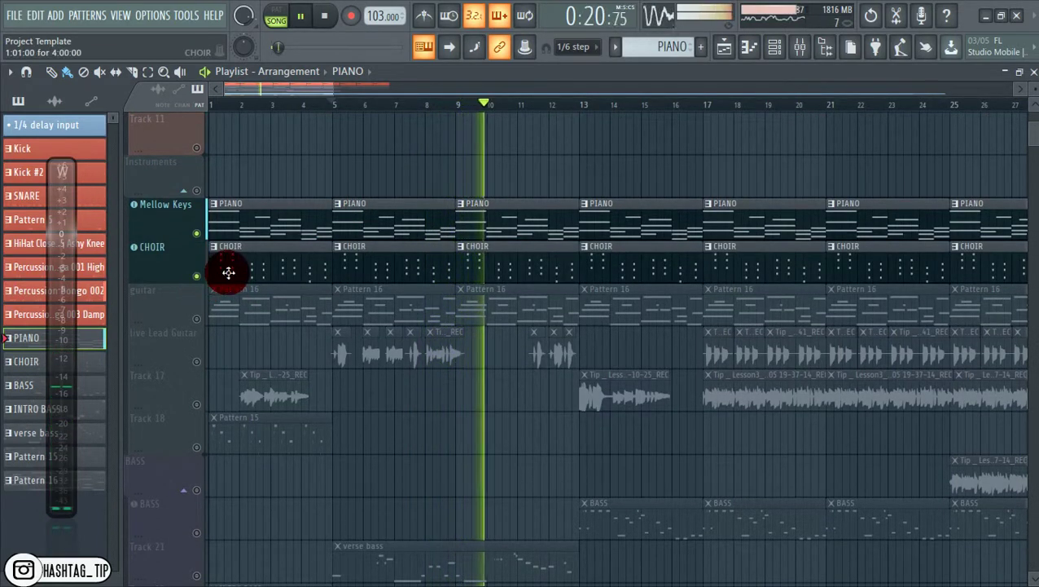
pyautogui.press('space')
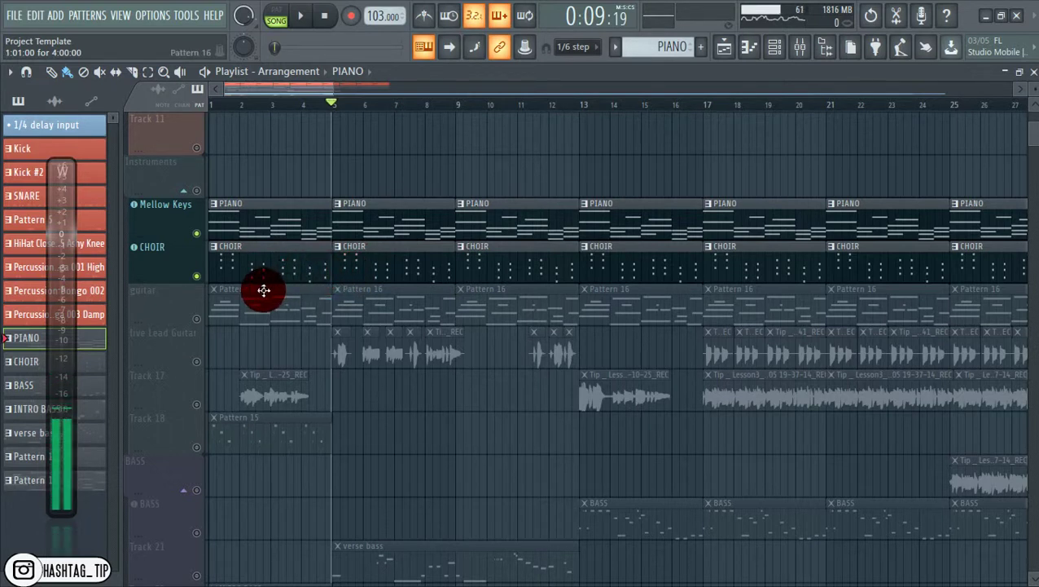
pyautogui.press('space')
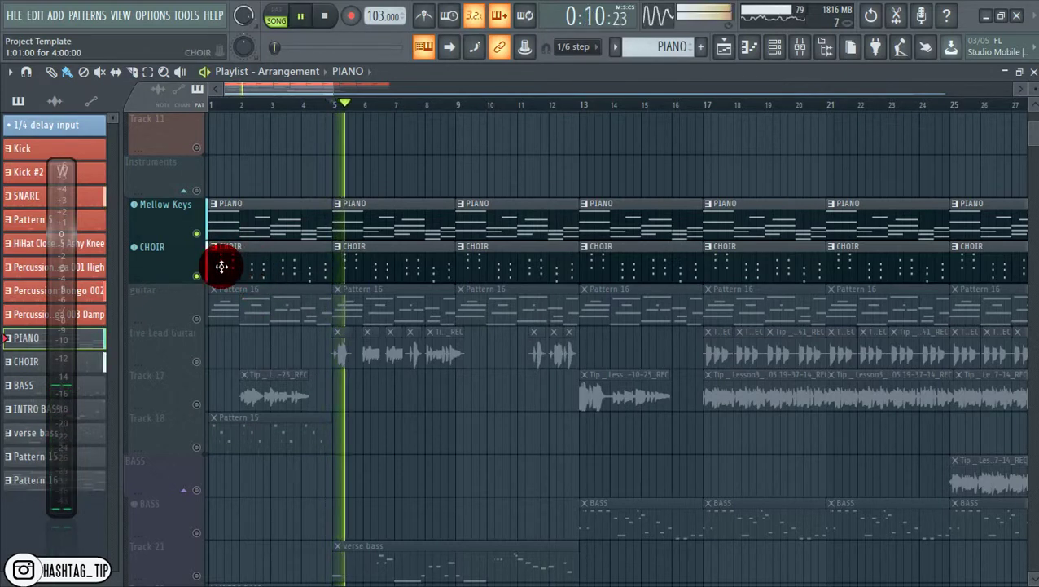
# Stop playback and unmute the guitar track beneath the choir
pyautogui.scroll(-1, 216, 295)
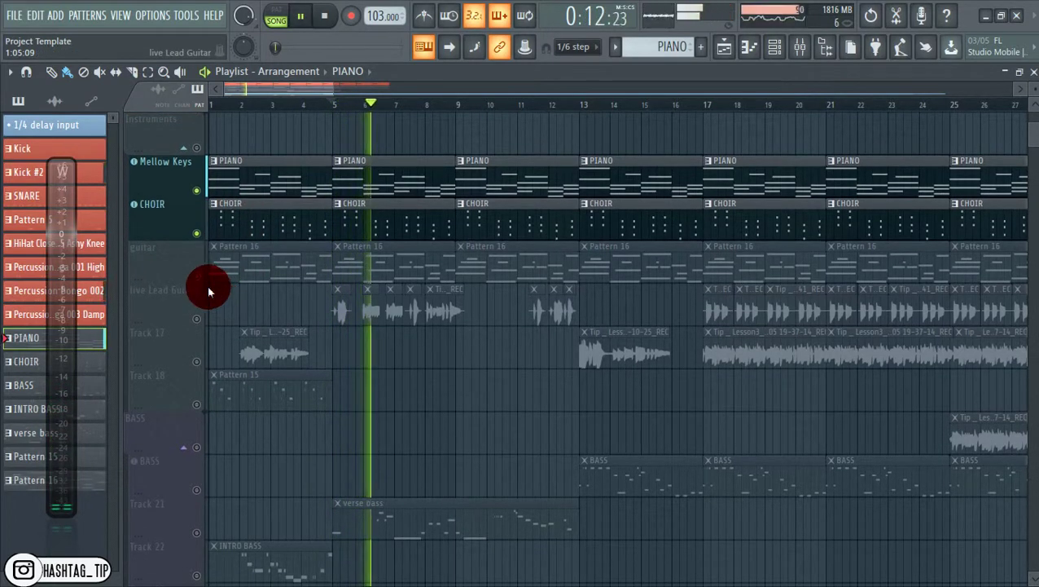
pyautogui.press('space')
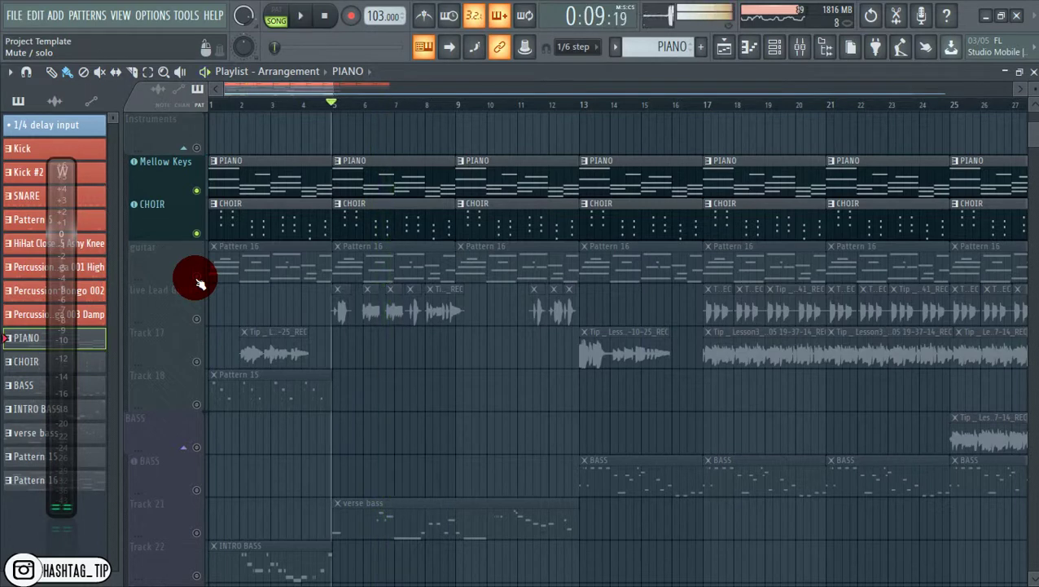
pyautogui.click(198, 277)
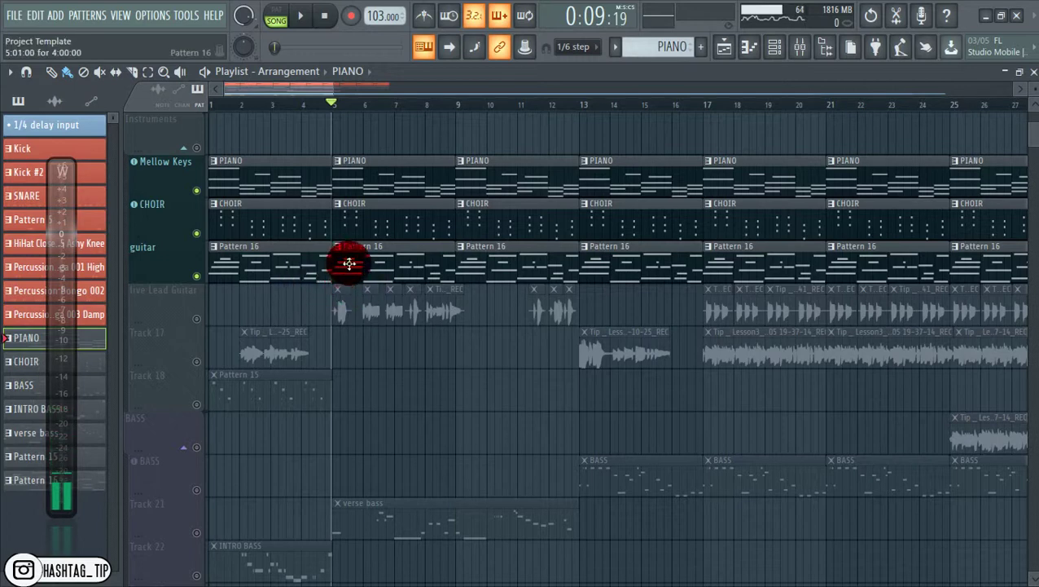
pyautogui.moveTo(332, 88); pyautogui.dragTo(279, 118)
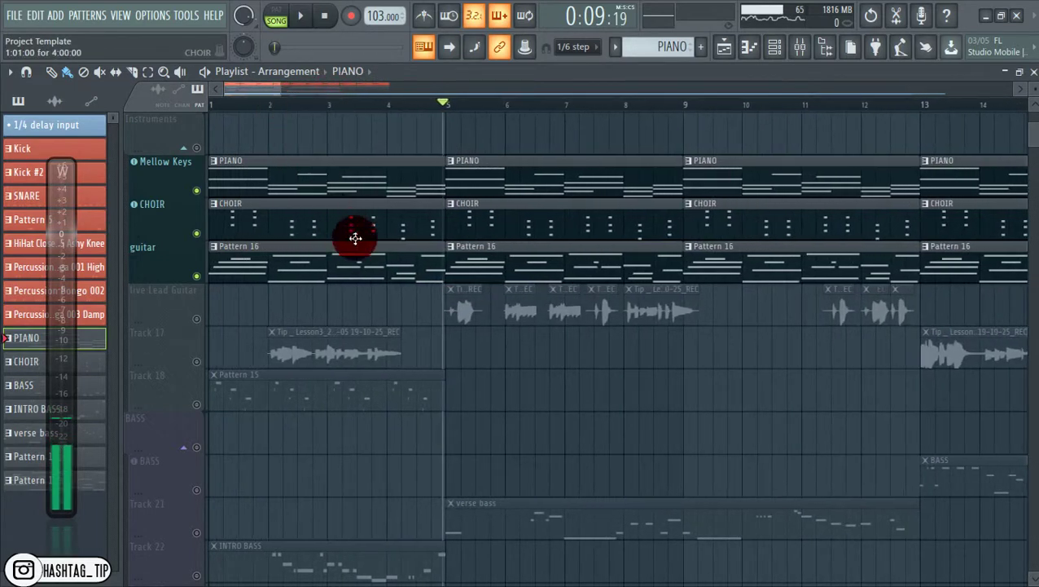
# Open the guitar track's Pattern 16 in the piano roll, listen to the song and stop playback
pyautogui.doubleClick(490, 257)
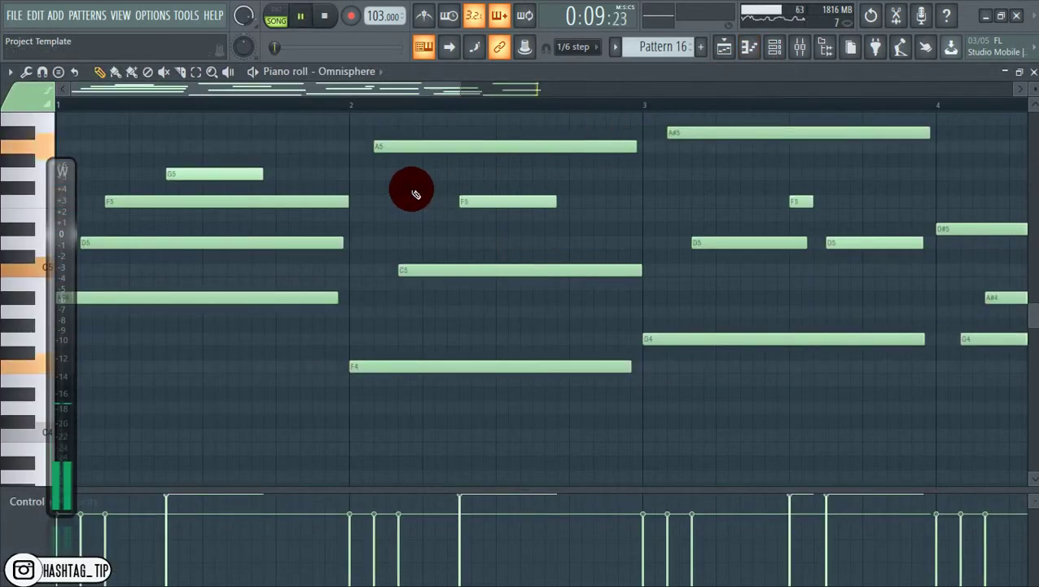
pyautogui.press('space')
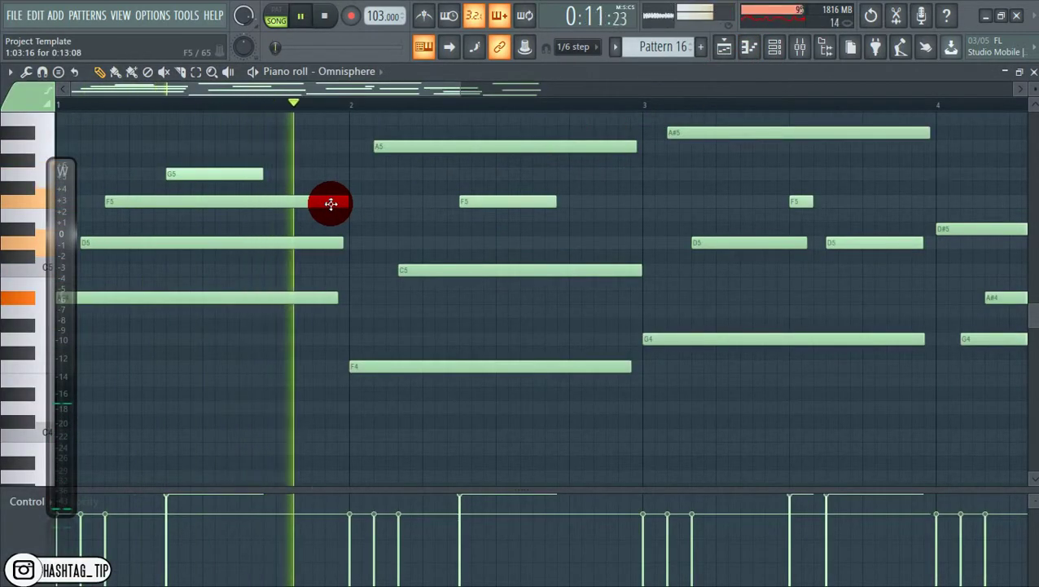
pyautogui.press('space')
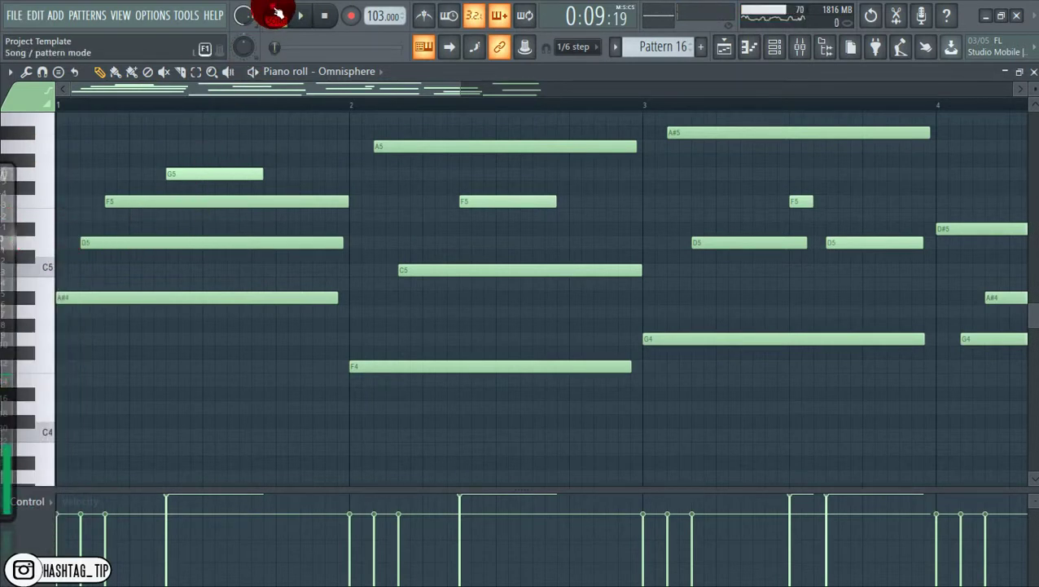
# Switch to pattern playback and audition the piano roll keys around A#4 and below, placing and deleting a test note on G4
pyautogui.click(278, 12)
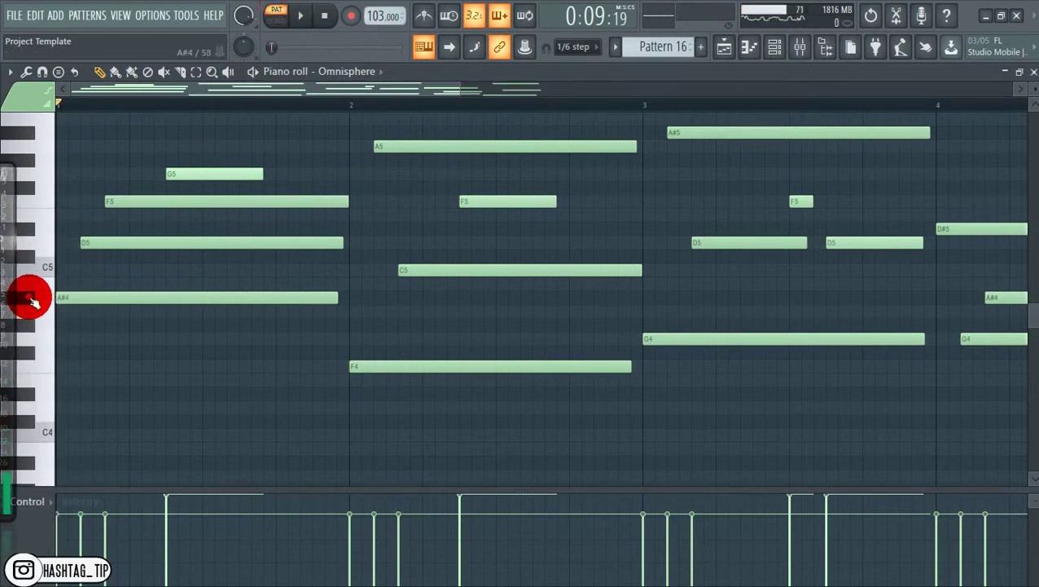
pyautogui.moveTo(49, 303)
pyautogui.mouseDown()
pyautogui.moveTo(56, 348)
pyautogui.moveTo(28, 399)
pyautogui.moveTo(38, 308)
pyautogui.mouseUp()
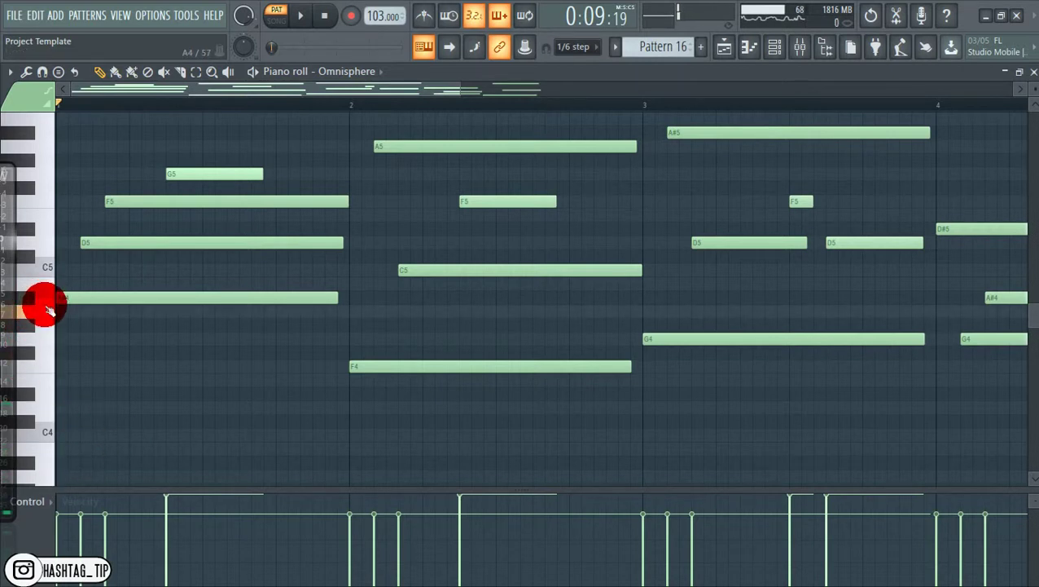
pyautogui.moveTo(55, 318); pyautogui.dragTo(53, 361)
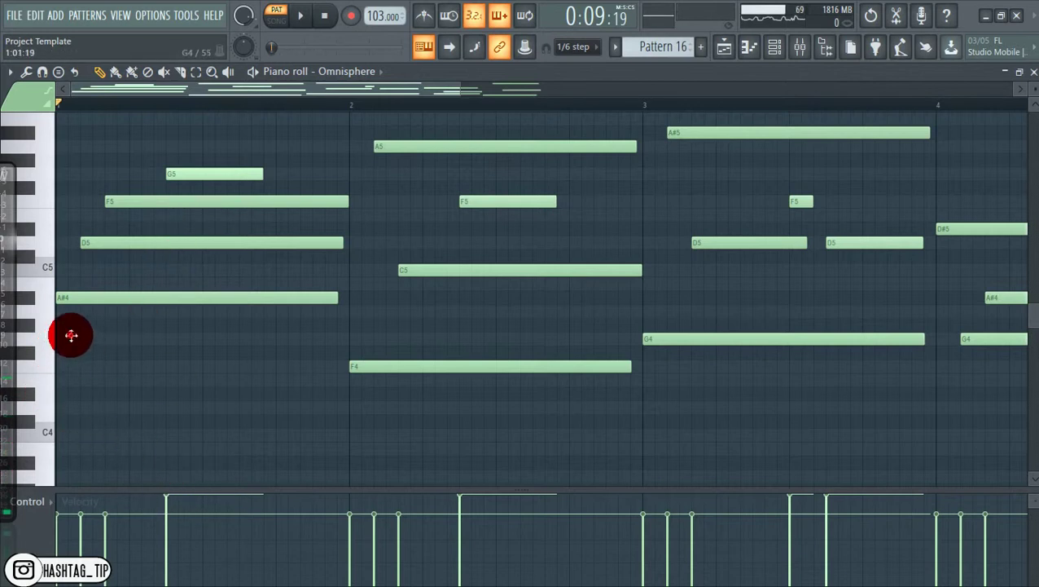
pyautogui.click(100, 335)
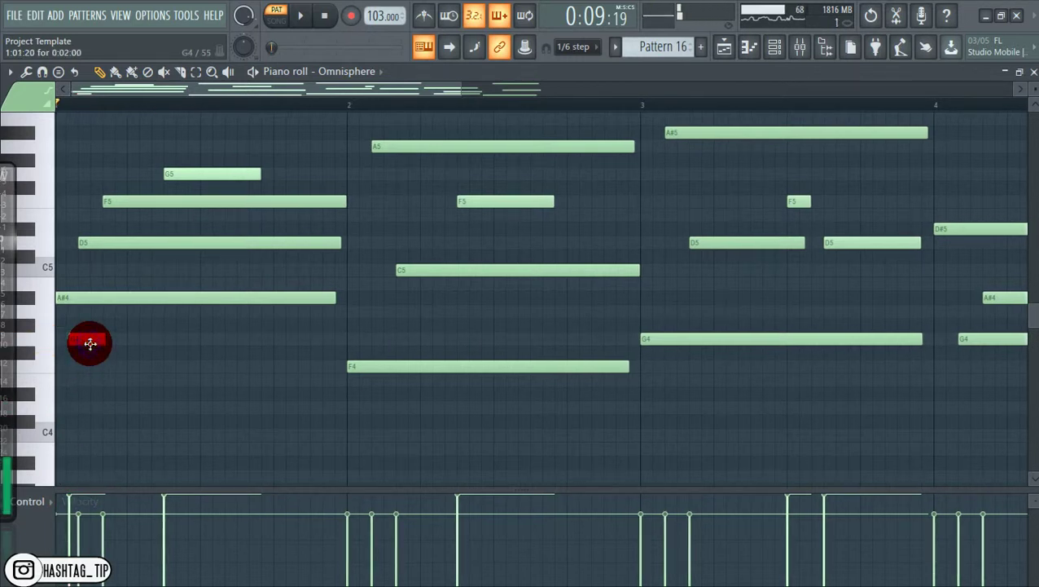
pyautogui.rightClick(86, 346)
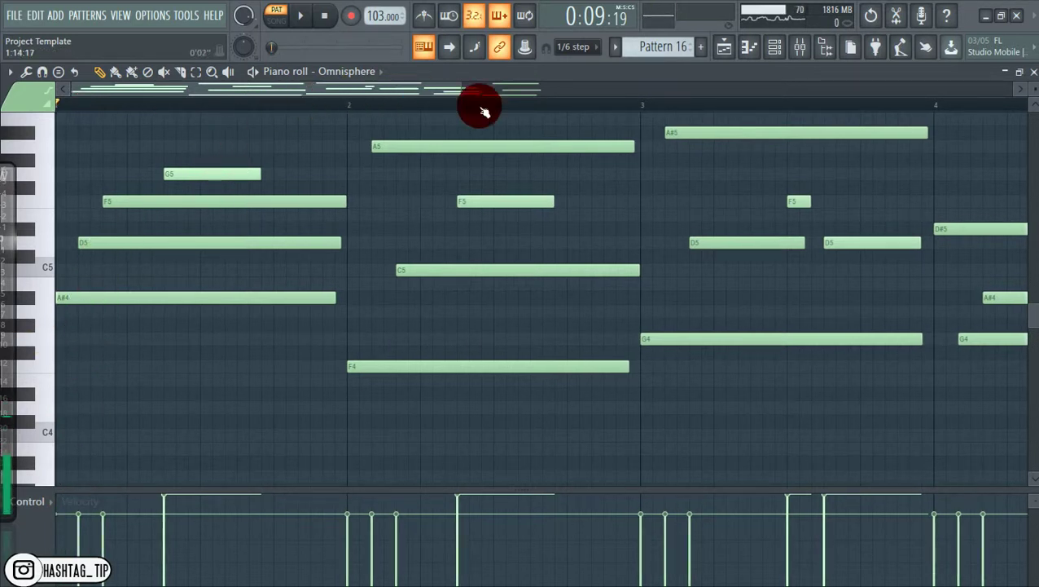
# Play Pattern 16 in the piano roll with all four bars in view and close the piano roll
pyautogui.moveTo(462, 81); pyautogui.dragTo(676, 85)
pyautogui.press('space')
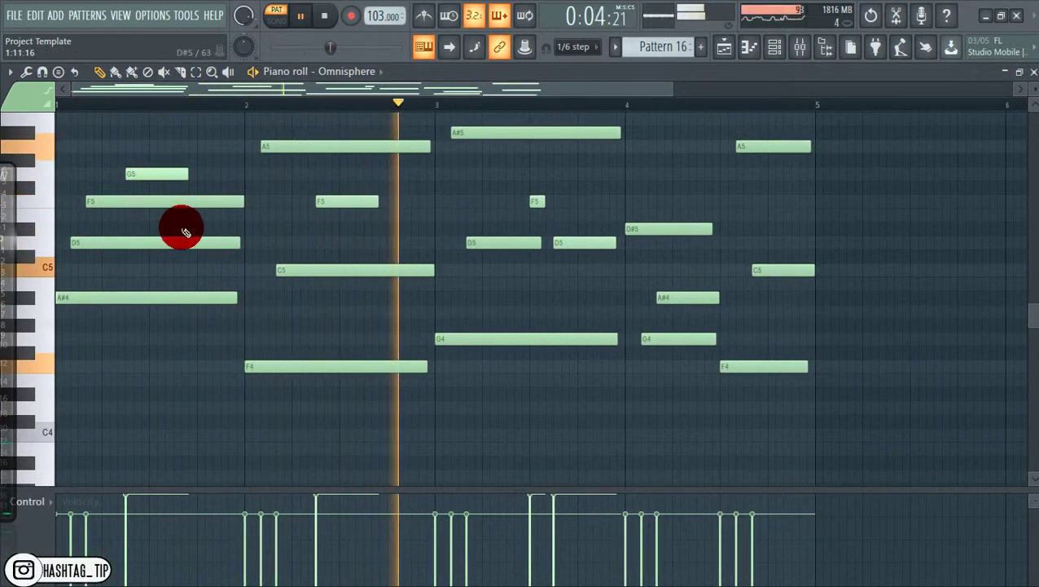
pyautogui.click(1033, 71)
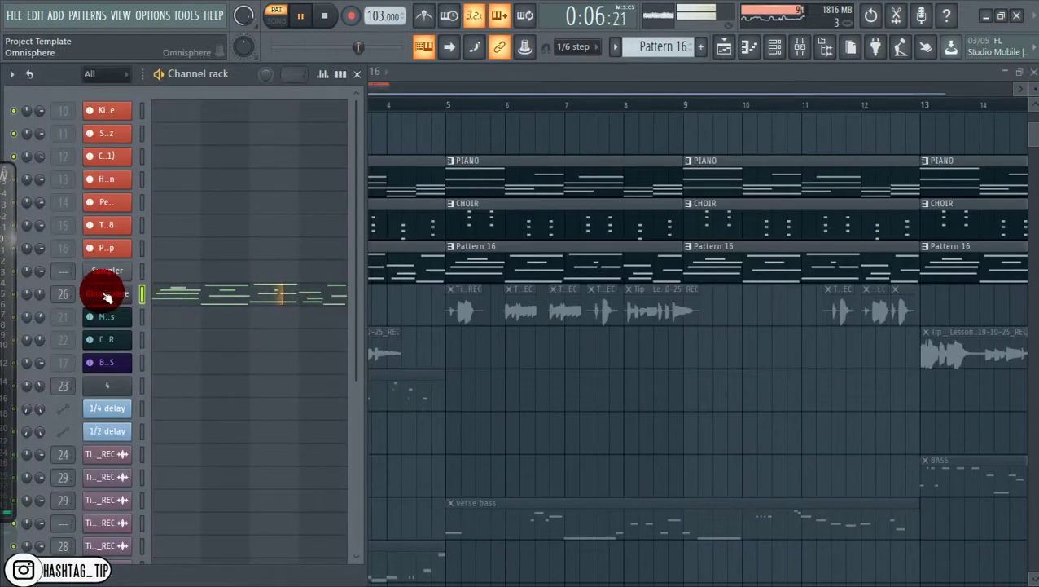
# Stop playback and inspect the effects on Omnisphere's mixer Insert 26, opening Fruity Stereo Shaper
pyautogui.click(800, 46)
pyautogui.click(404, 171)
pyautogui.press('space')
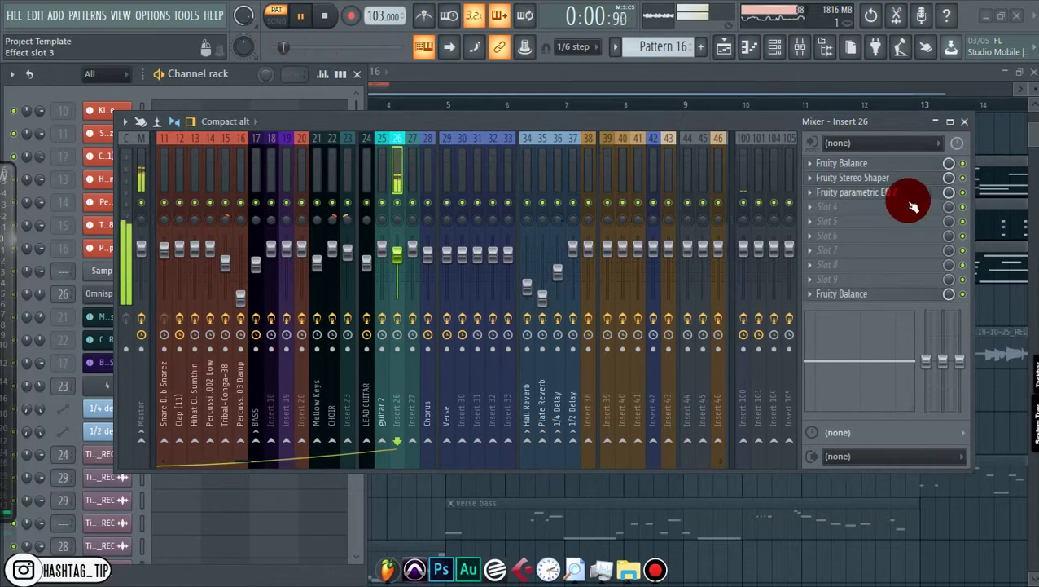
pyautogui.click(871, 188)
pyautogui.click(847, 145)
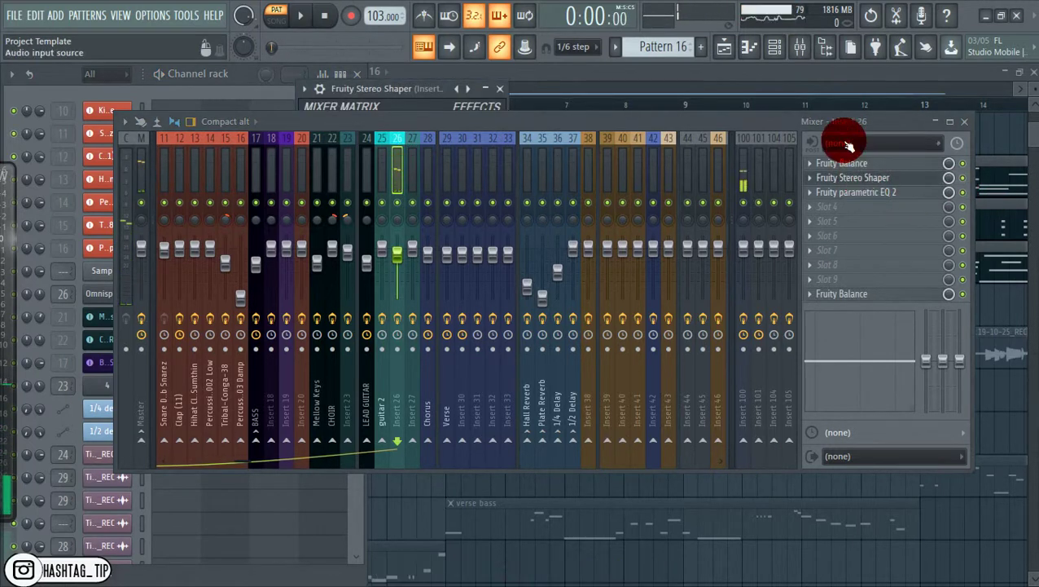
# Move the mixer out of the way, close it and Fruity Stereo Shaper, and return to the playlist
pyautogui.moveTo(819, 127); pyautogui.dragTo(746, 268)
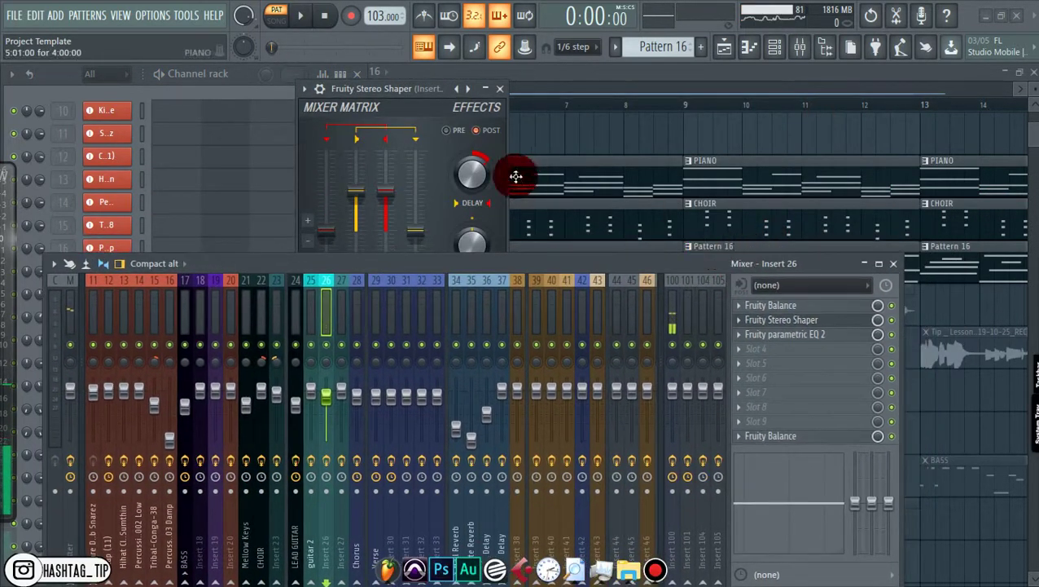
pyautogui.click(500, 90)
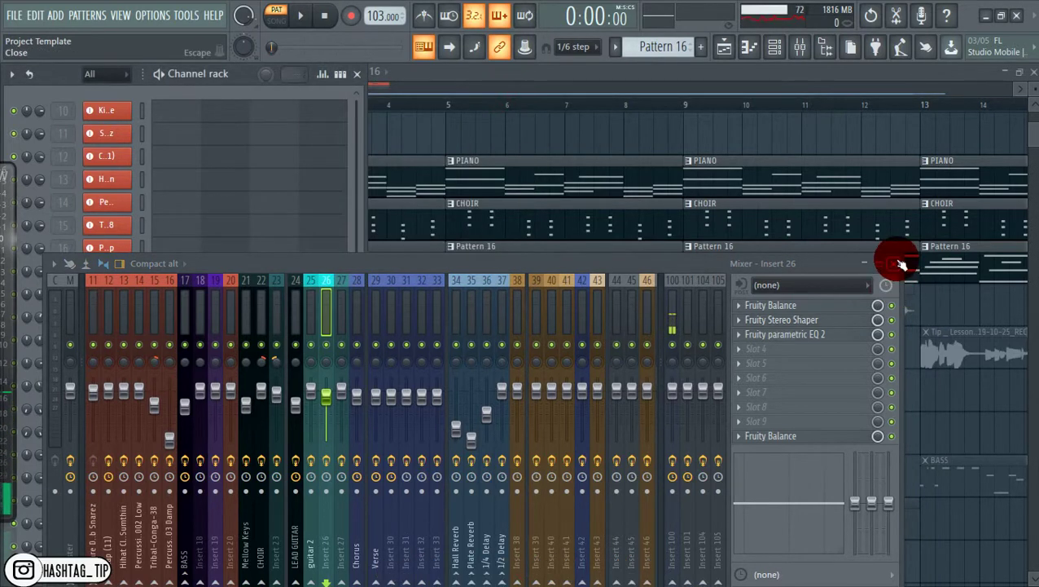
pyautogui.click(901, 264)
pyautogui.click(639, 81)
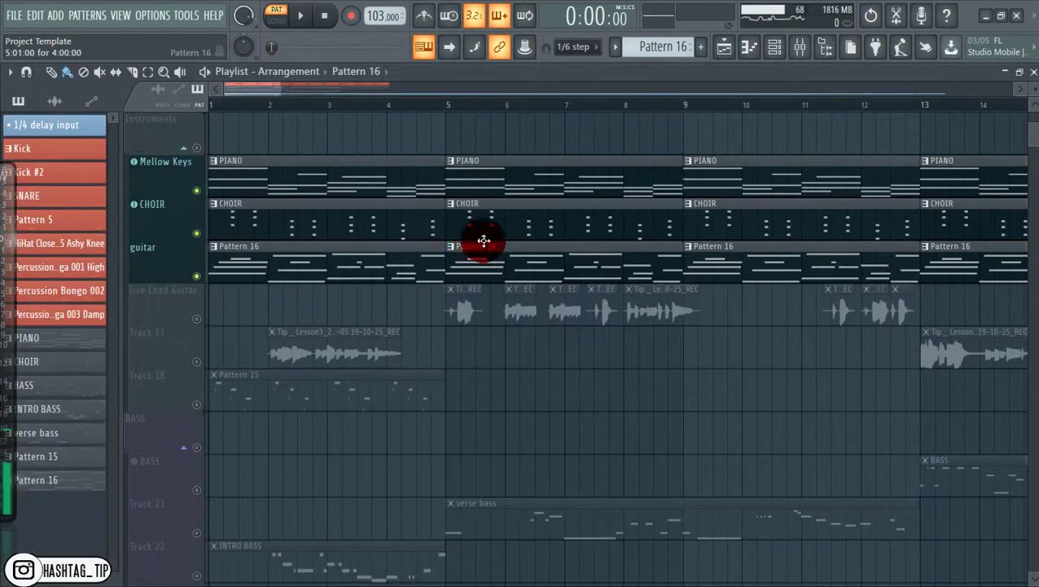
# Solo Track 18 and play its Pattern 15 clip in song mode from bar 1
pyautogui.press('space')
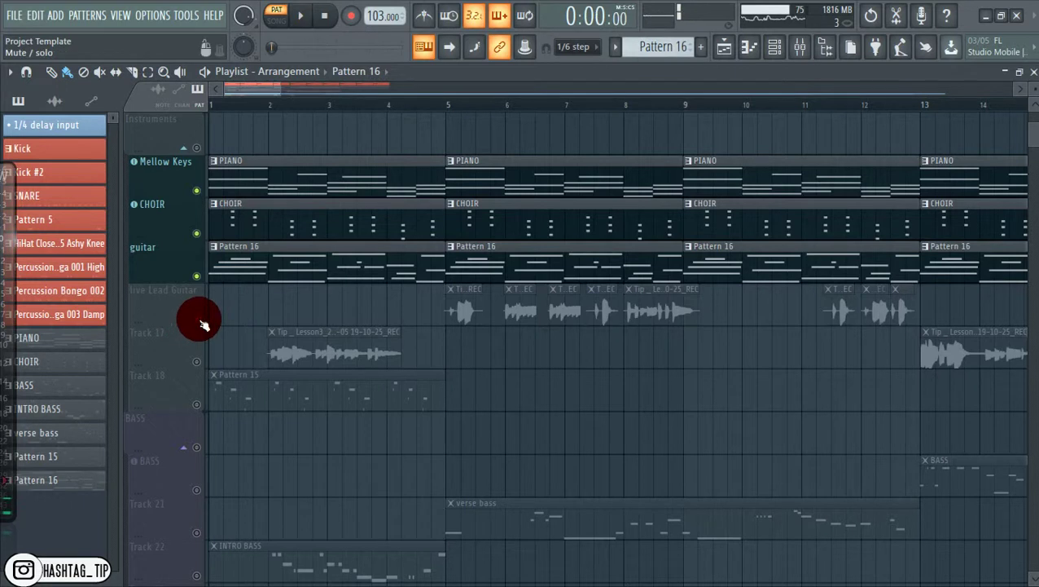
pyautogui.scroll(-1, 213, 345)
pyautogui.rightClick(197, 363)
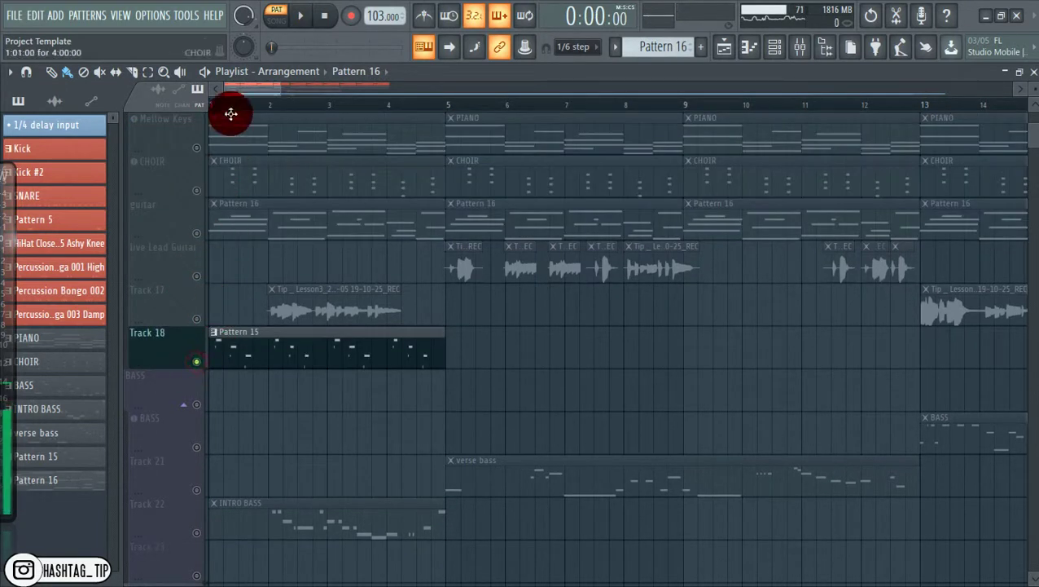
pyautogui.click(285, 26)
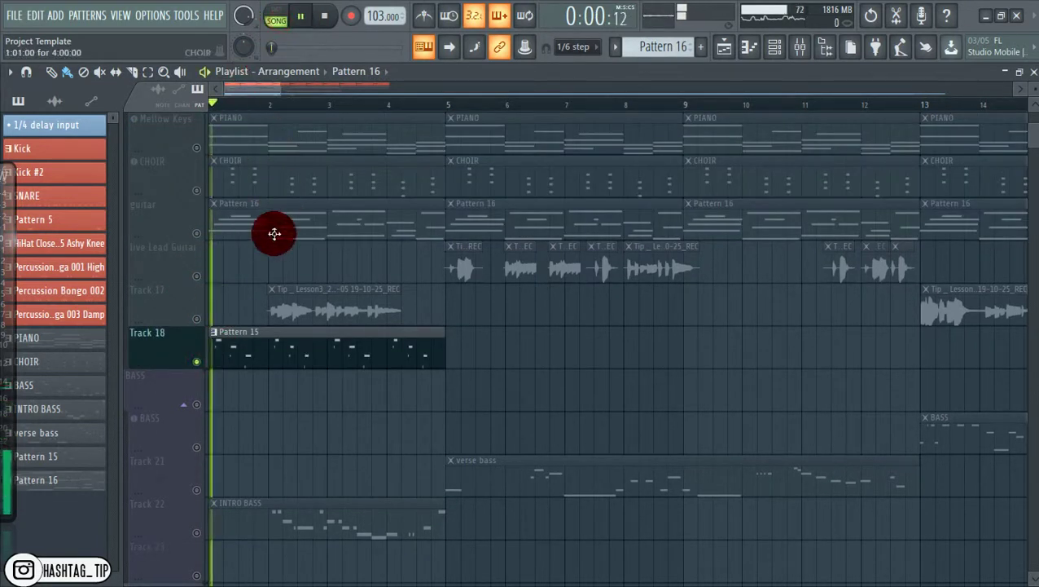
pyautogui.press('space')
# Open Pattern 15 in the piano roll, stop playback and bring up channel 4's Purity synth to show its preset
pyautogui.click(269, 357)
pyautogui.doubleClick(269, 356)
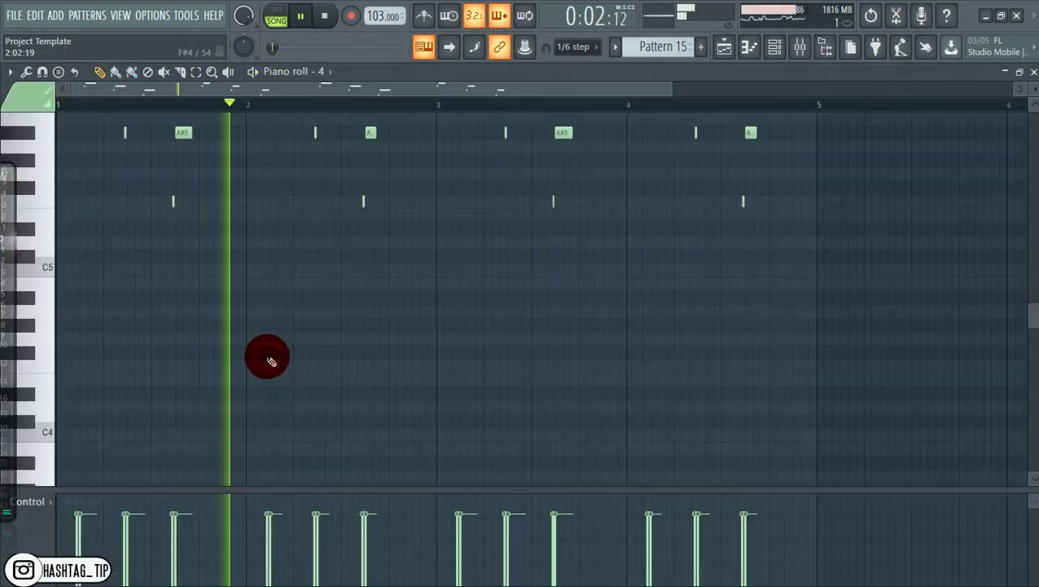
pyautogui.click(774, 46)
pyautogui.press('space')
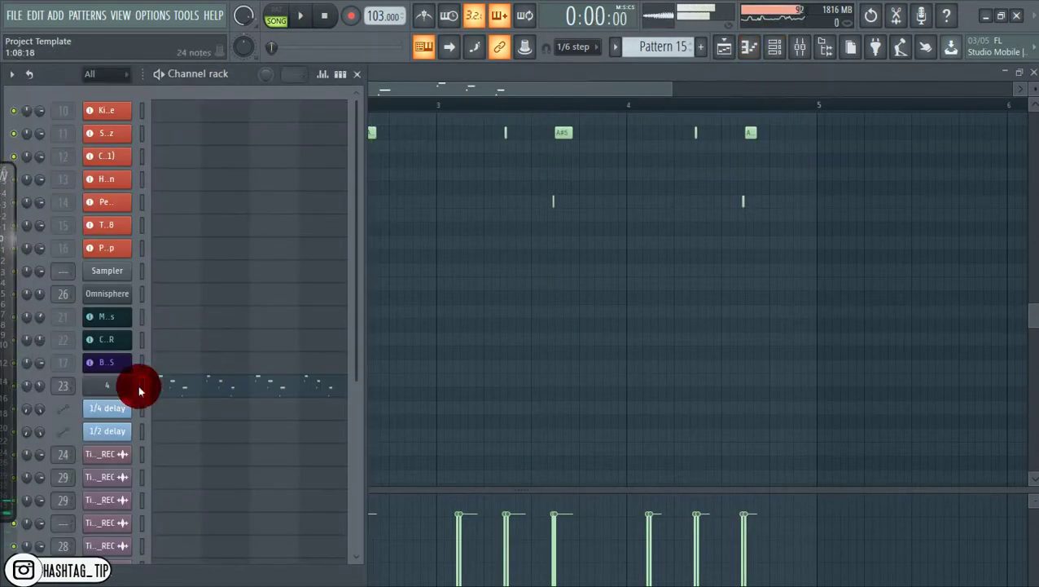
pyautogui.click(102, 385)
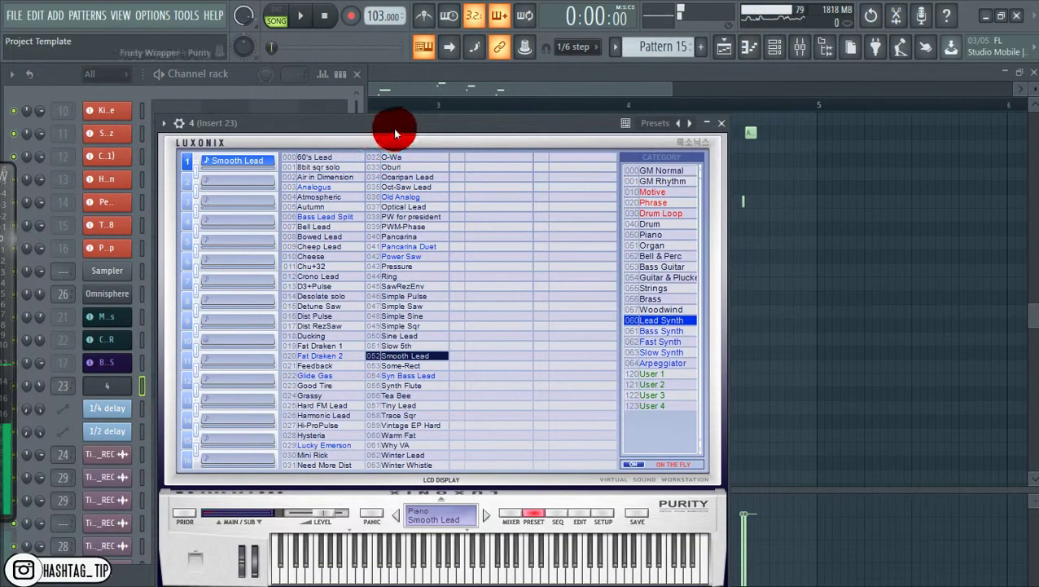
pyautogui.moveTo(395, 133); pyautogui.dragTo(487, 106)
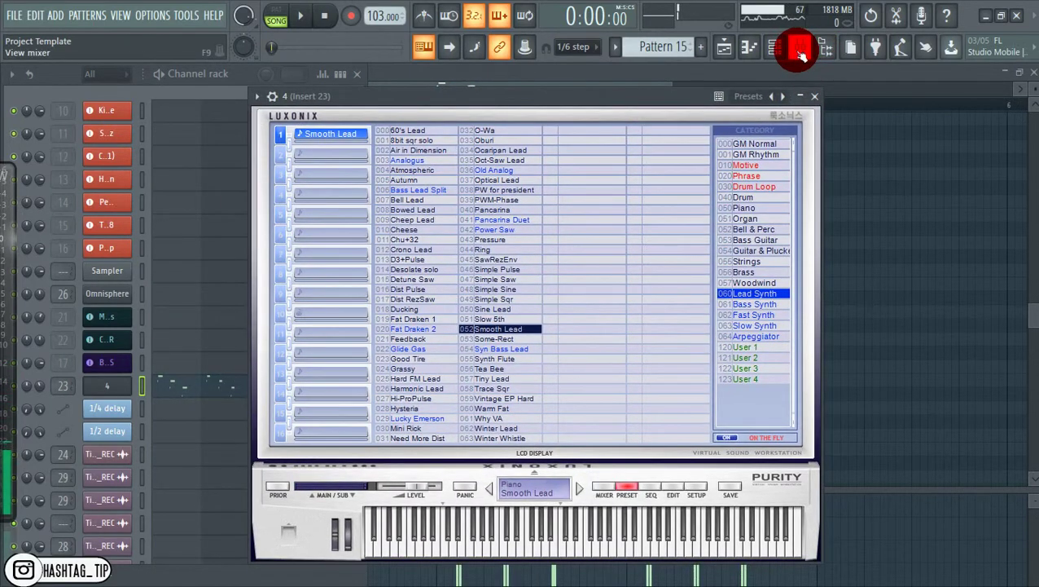
# Inspect the effects on mixer Insert 23 while auditioning the lead synth, and close the mixer and the Purity window
pyautogui.click(801, 51)
pyautogui.press('space')
pyautogui.press('space')
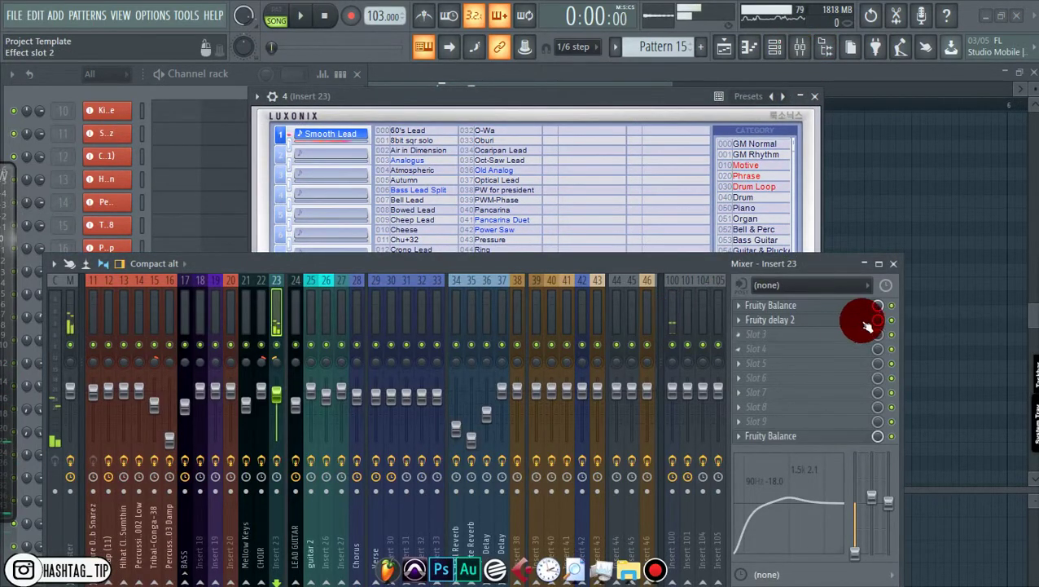
pyautogui.click(896, 265)
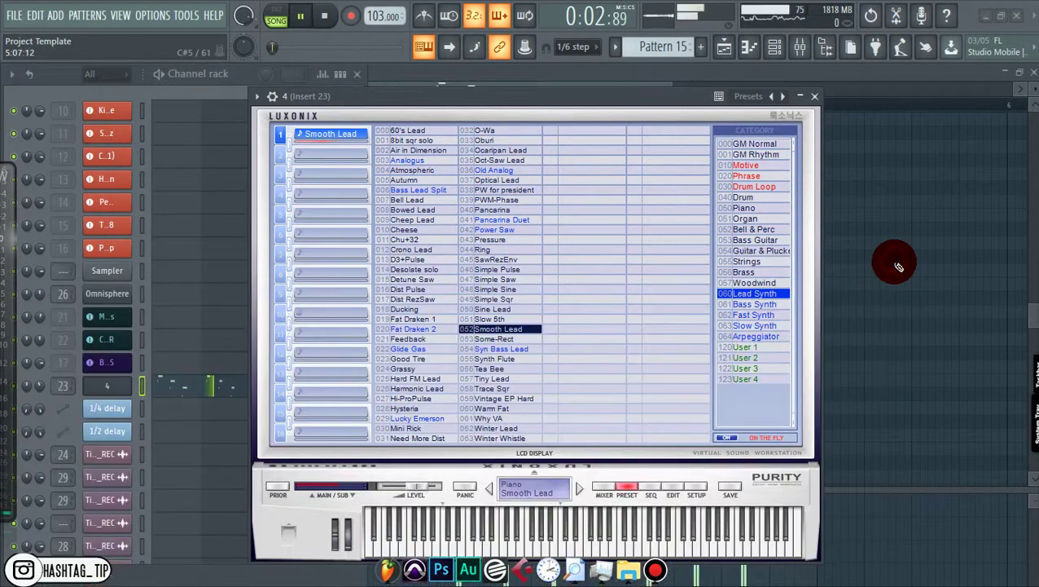
pyautogui.click(817, 98)
# Listen to the rest of Pattern 15, return to the playlist and stop playback
pyautogui.click(775, 47)
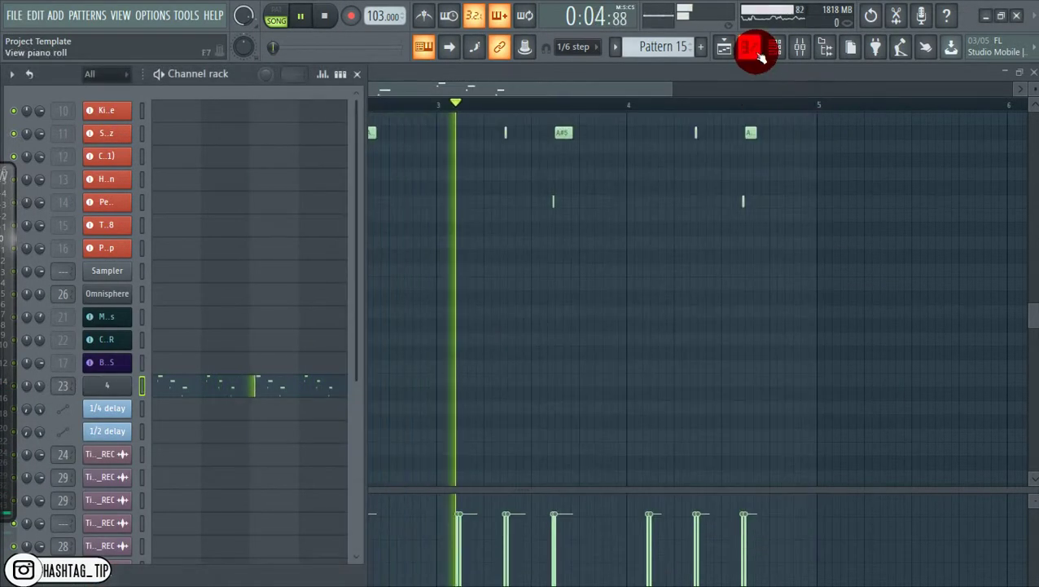
pyautogui.click(778, 47)
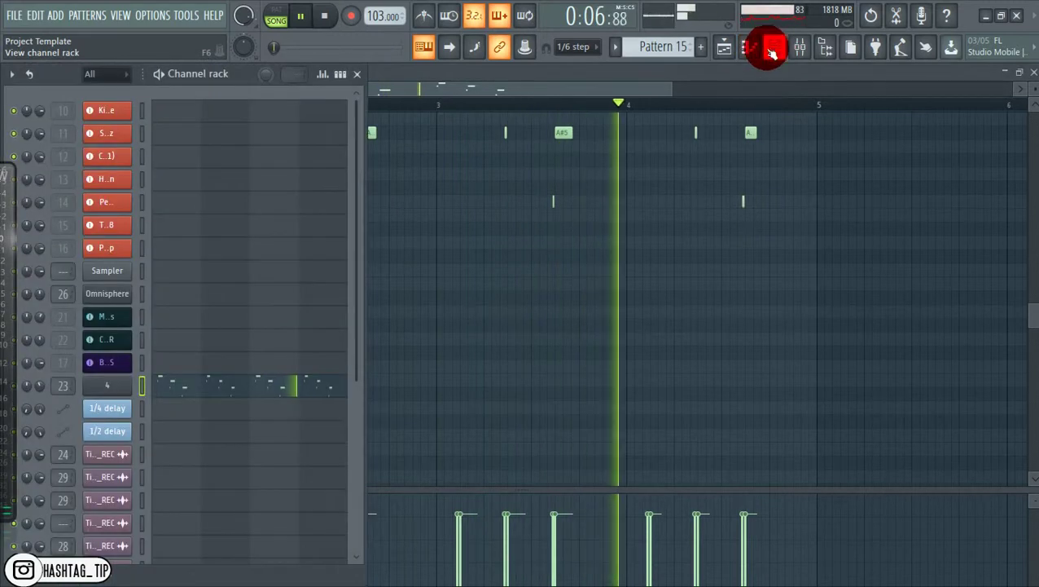
pyautogui.click(719, 49)
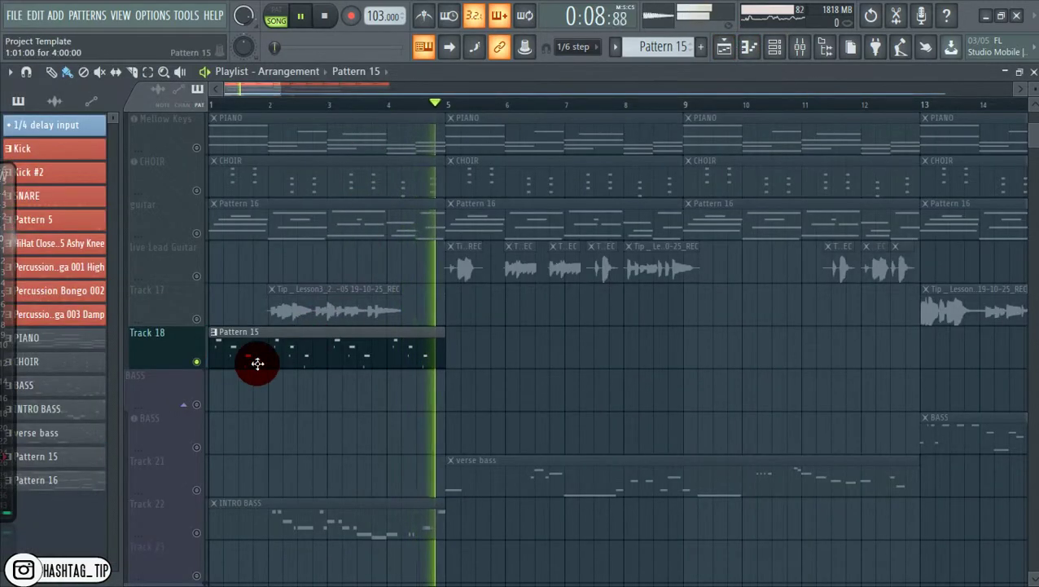
pyautogui.press('space')
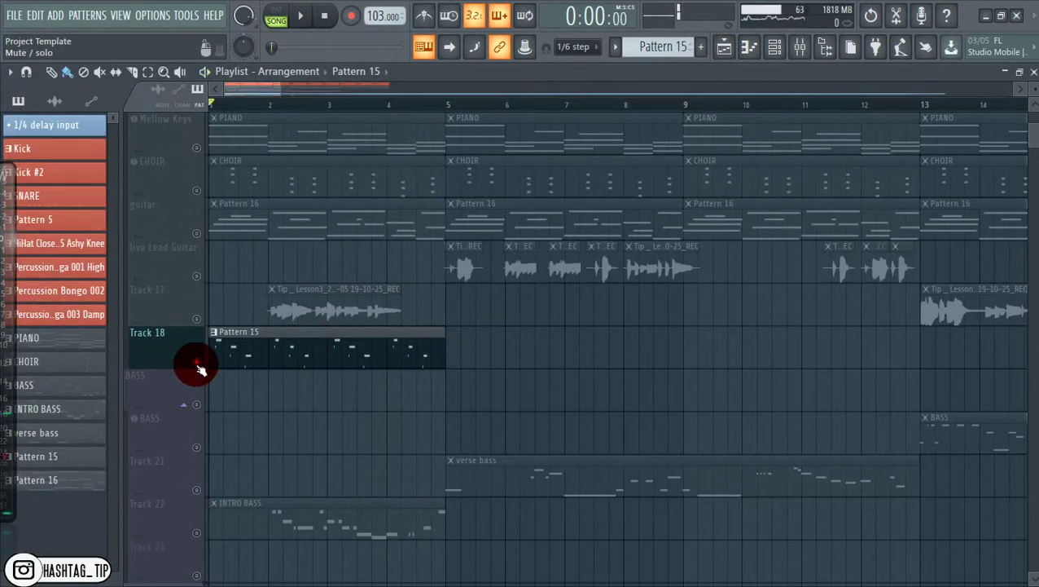
# Solo the live Lead Guitar track and play its recorded clips from bar 5
pyautogui.click(197, 277)
pyautogui.click(444, 106)
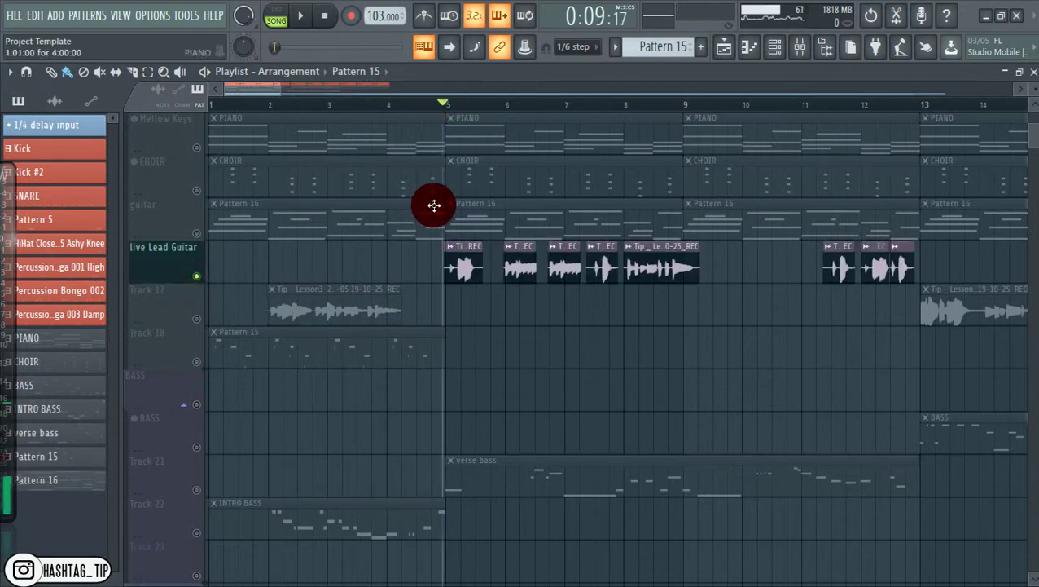
pyautogui.scroll(-1, 440, 216)
pyautogui.press('space')
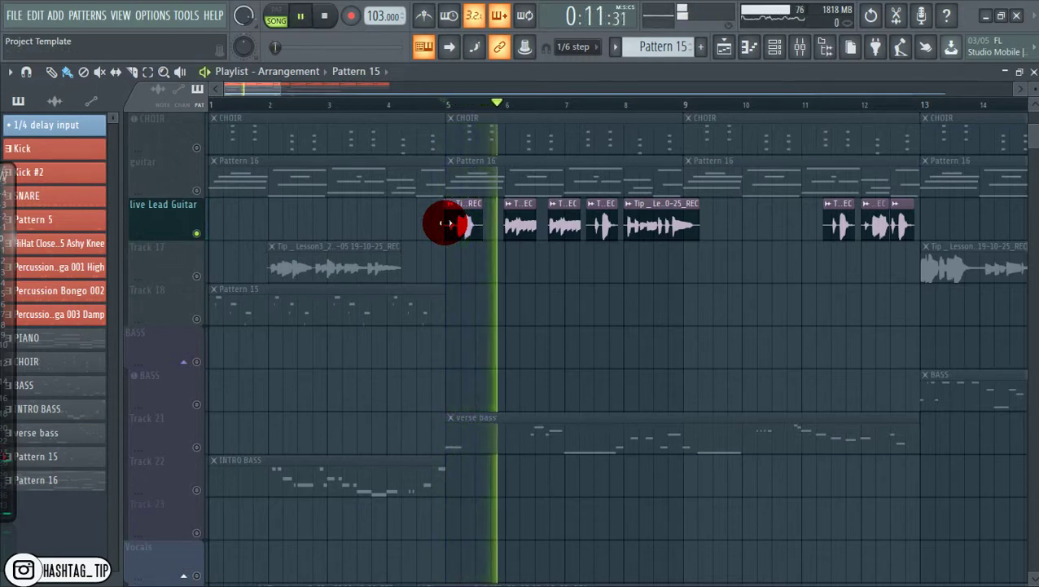
pyautogui.press('space')
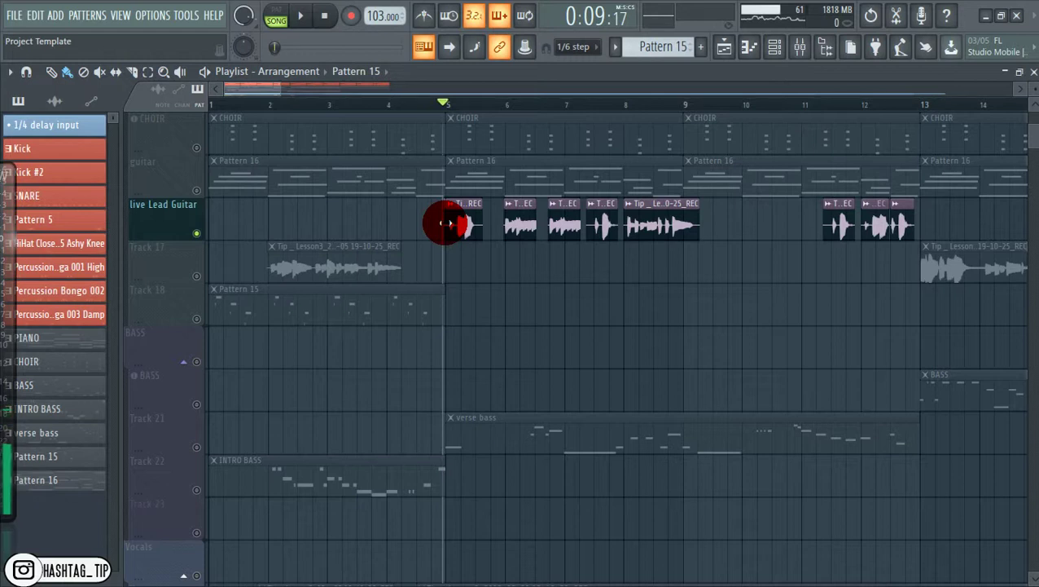
# Replay the live Lead Guitar clips from bar 5 and look over the track's takes up to bar 29
pyautogui.press('space')
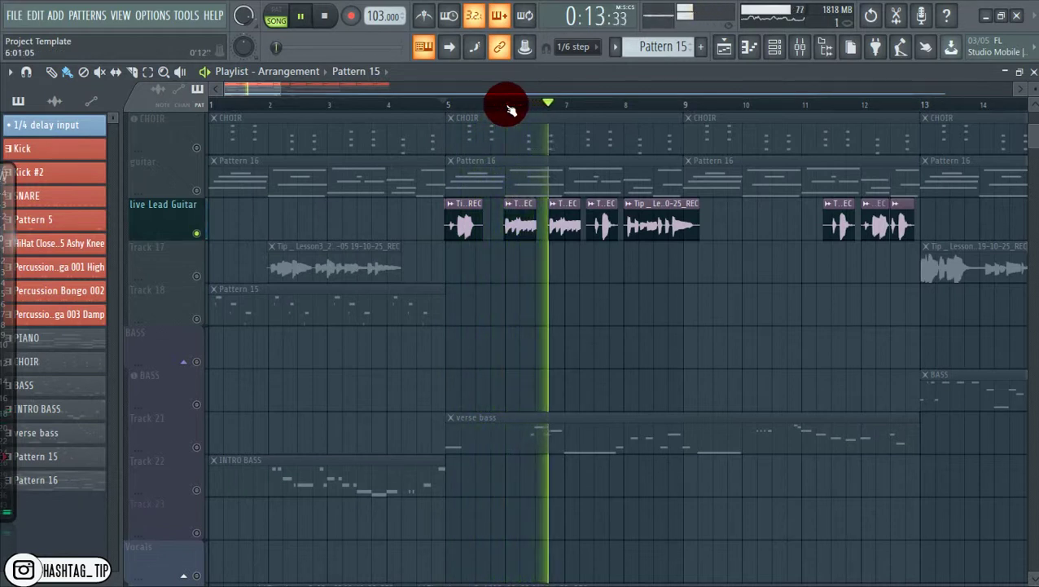
pyautogui.press('space')
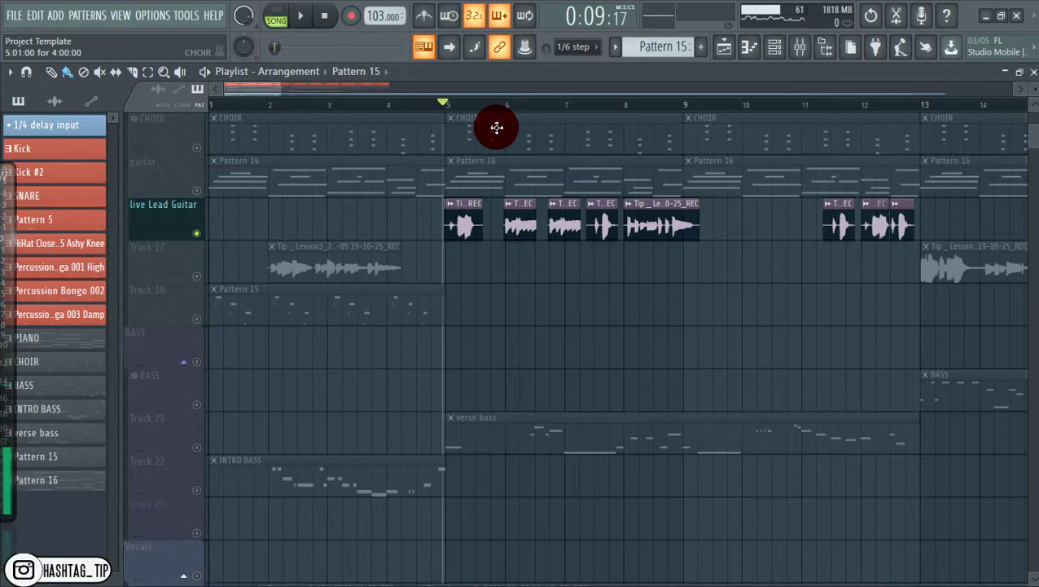
pyautogui.scroll(-2, 283, 92)
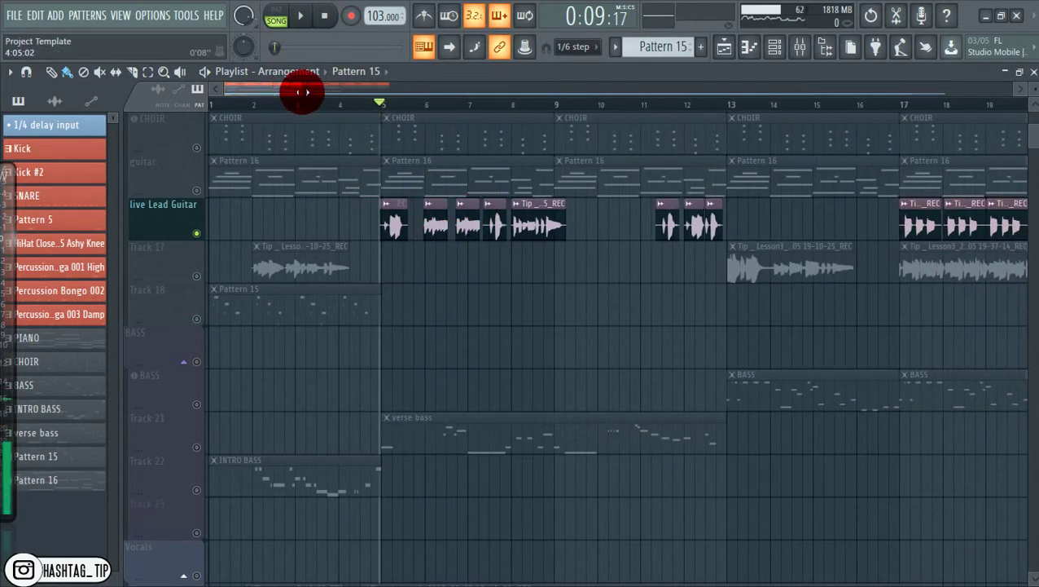
pyautogui.scroll(2, 281, 97)
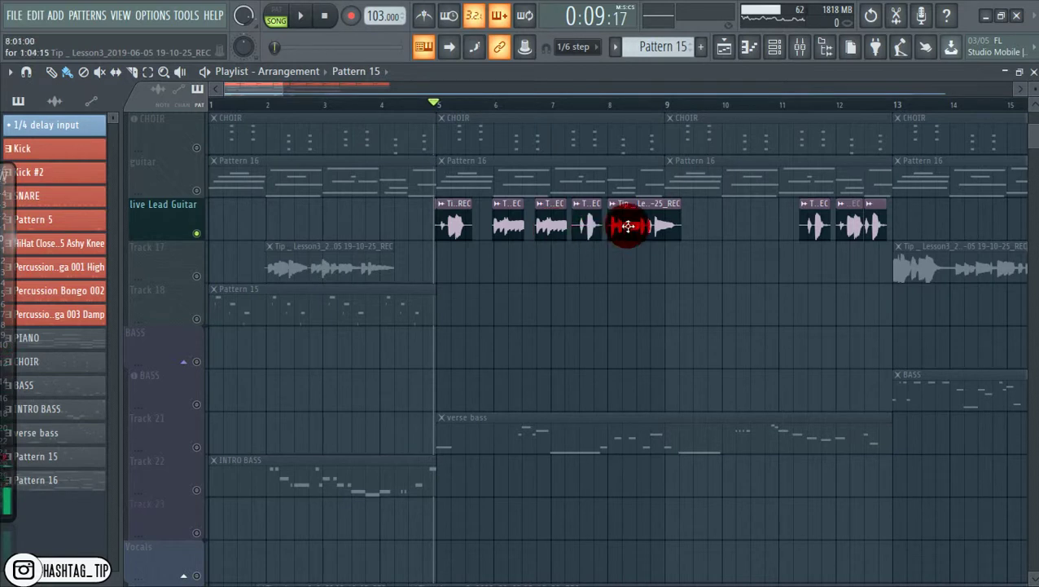
pyautogui.press('space')
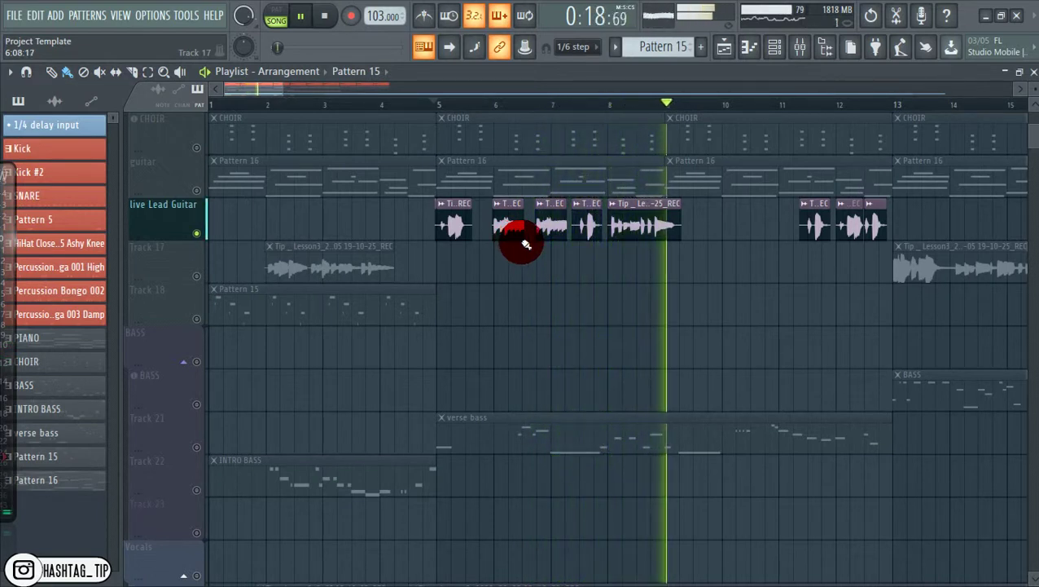
pyautogui.press('space')
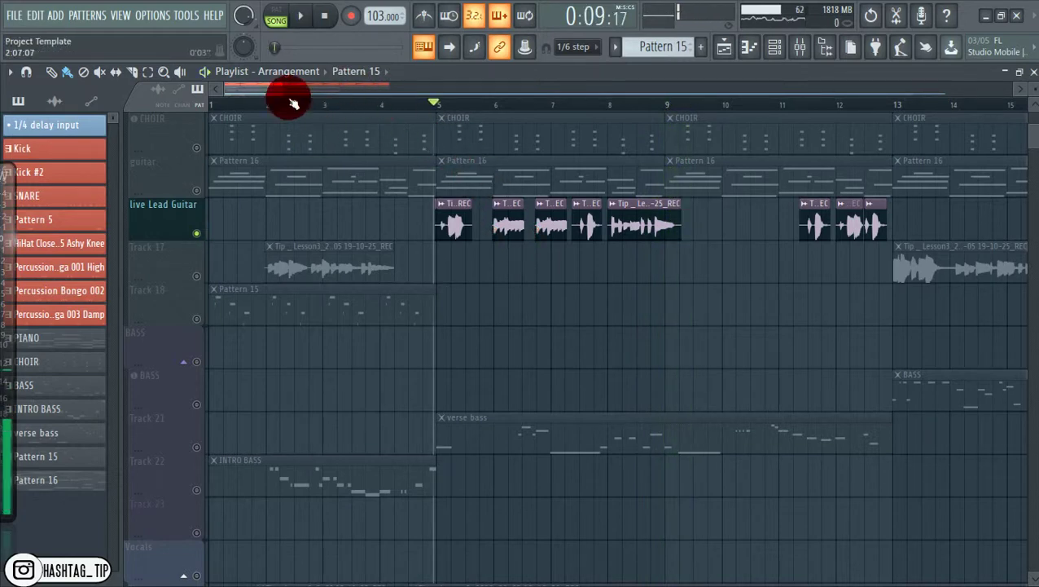
pyautogui.moveTo(279, 88); pyautogui.dragTo(343, 88)
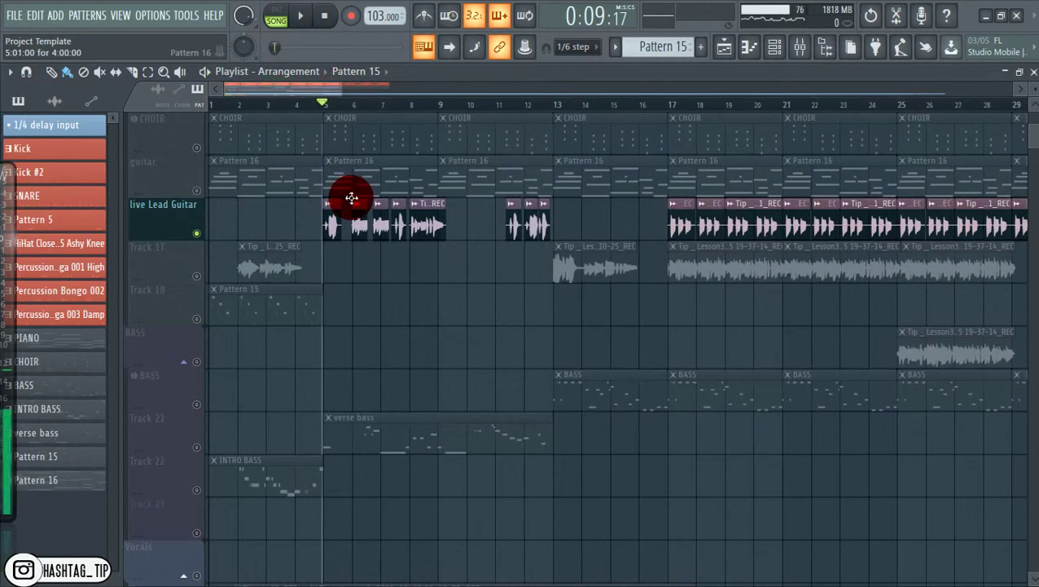
# Unmute the guitar, CHOIR and Mellow Keys tracks alongside the live Lead Guitar and start playback from bar 5
pyautogui.scroll(-3, 352, 200)
pyautogui.scroll(-3, 349, 194)
pyautogui.scroll(5, 347, 191)
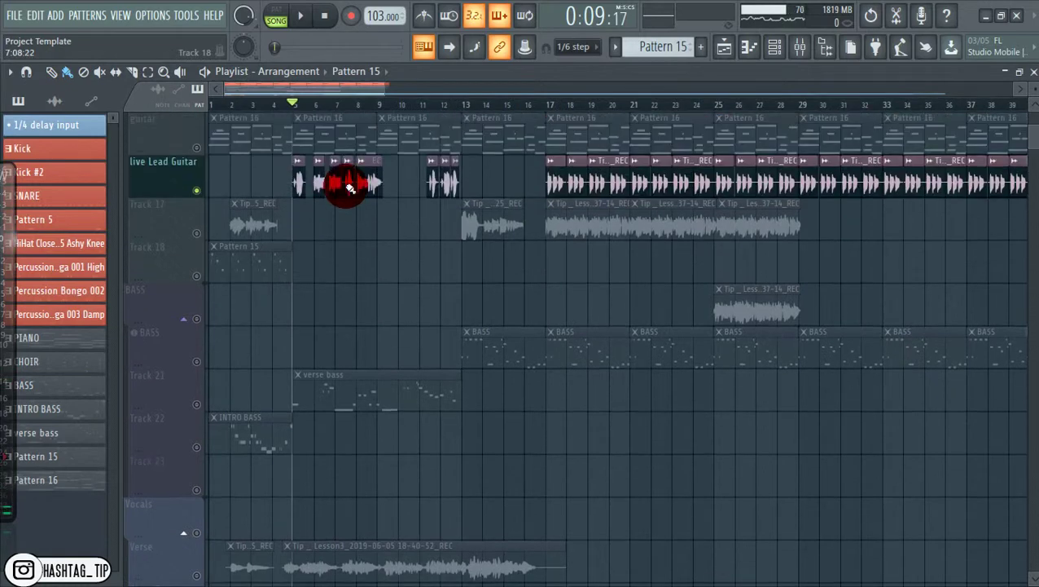
pyautogui.scroll(-1, 337, 201)
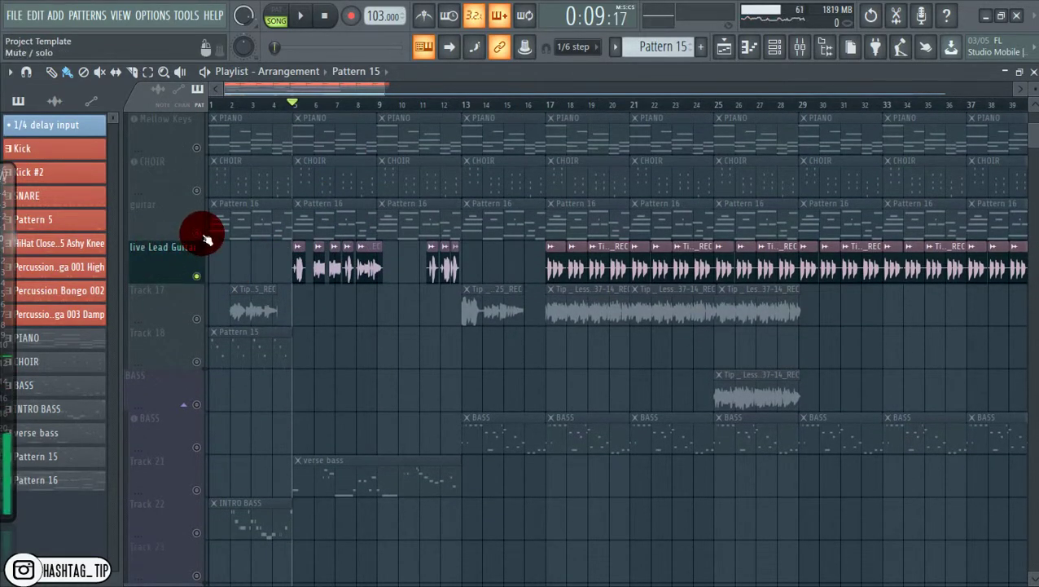
pyautogui.moveTo(206, 239); pyautogui.dragTo(200, 199)
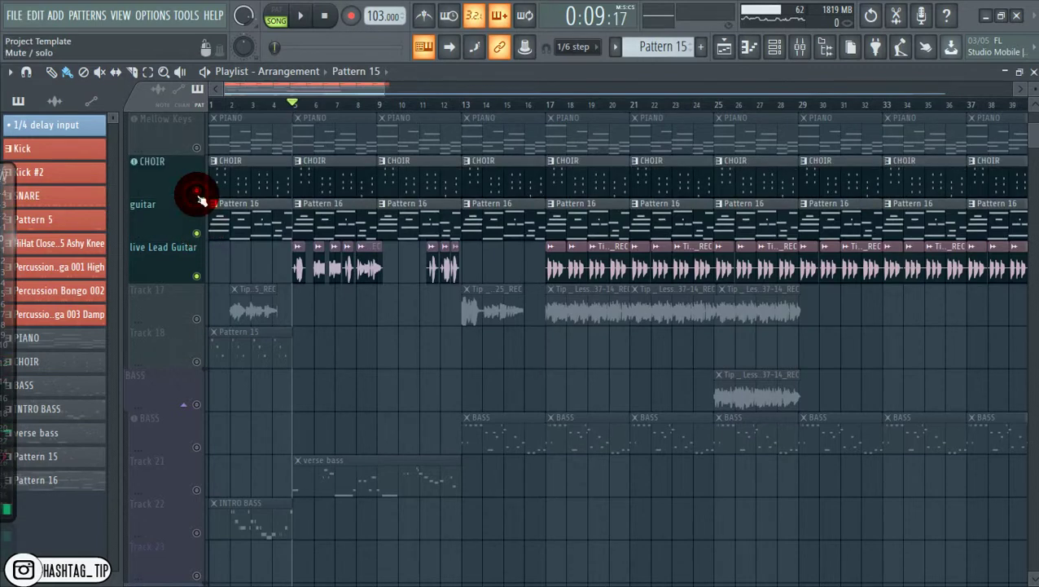
pyautogui.click(201, 150)
pyautogui.scroll(3, 214, 216)
pyautogui.press('space')
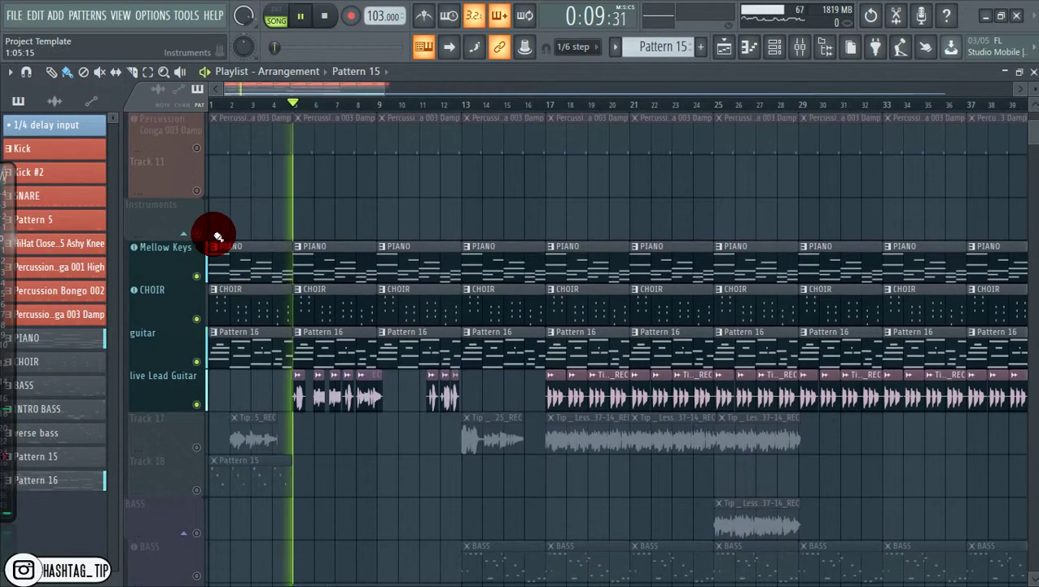
# Unmute the Drums group and all its tracks, from Percussion Conga 003 Damp up to the kick drum, and stop playback
pyautogui.click(197, 149)
pyautogui.scroll(4, 213, 208)
pyautogui.press('space')
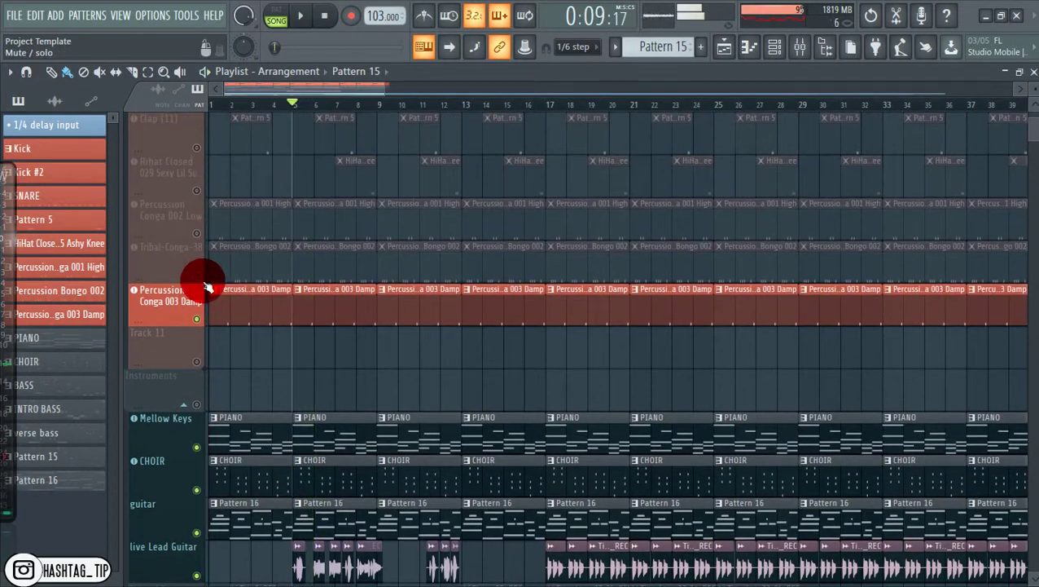
pyautogui.click(196, 274)
pyautogui.click(196, 231)
pyautogui.click(196, 187)
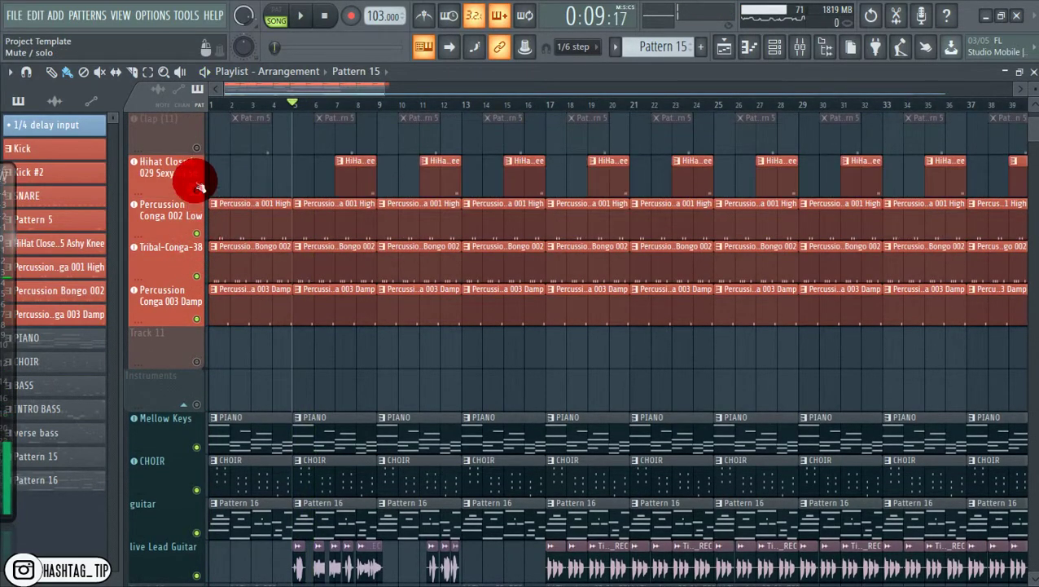
pyautogui.click(202, 150)
pyautogui.scroll(2, 200, 211)
pyautogui.click(197, 230)
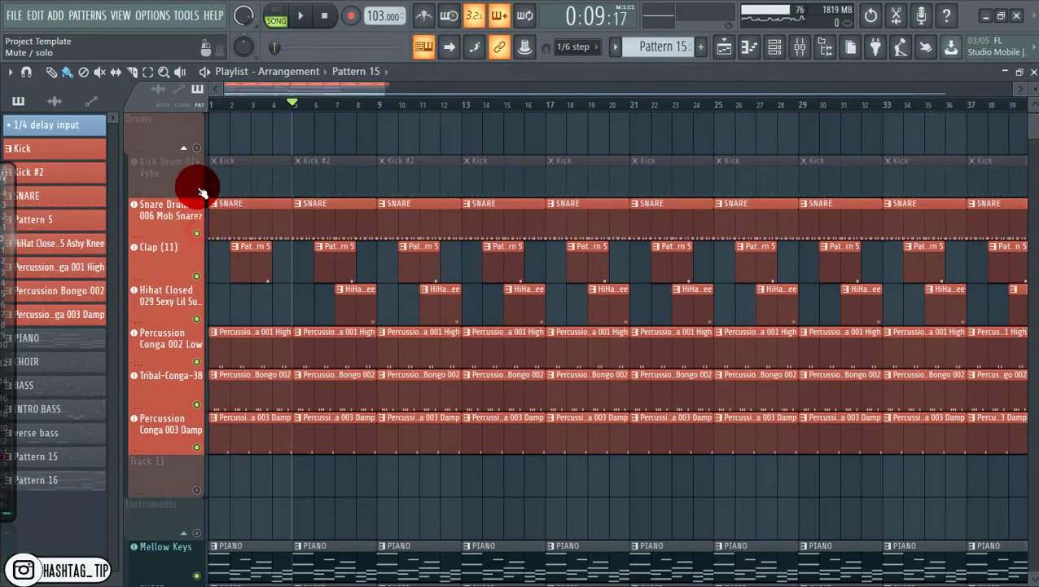
pyautogui.click(195, 188)
pyautogui.scroll(2, 196, 204)
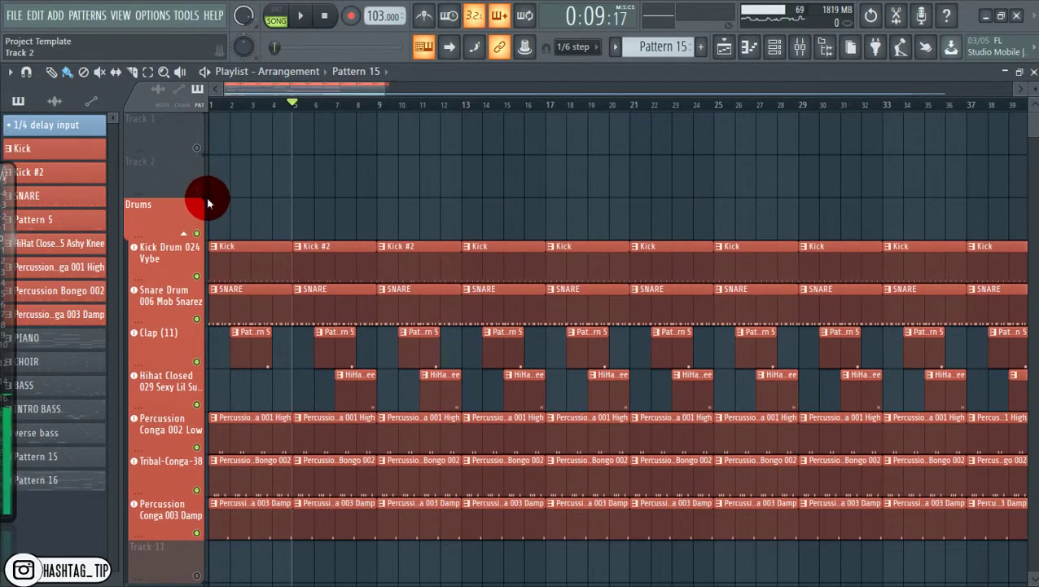
# Unmute Track 17, Track 18 and the BASS group with its BASS, Track 21 and Track 22 tracks
pyautogui.scroll(-12, 208, 203)
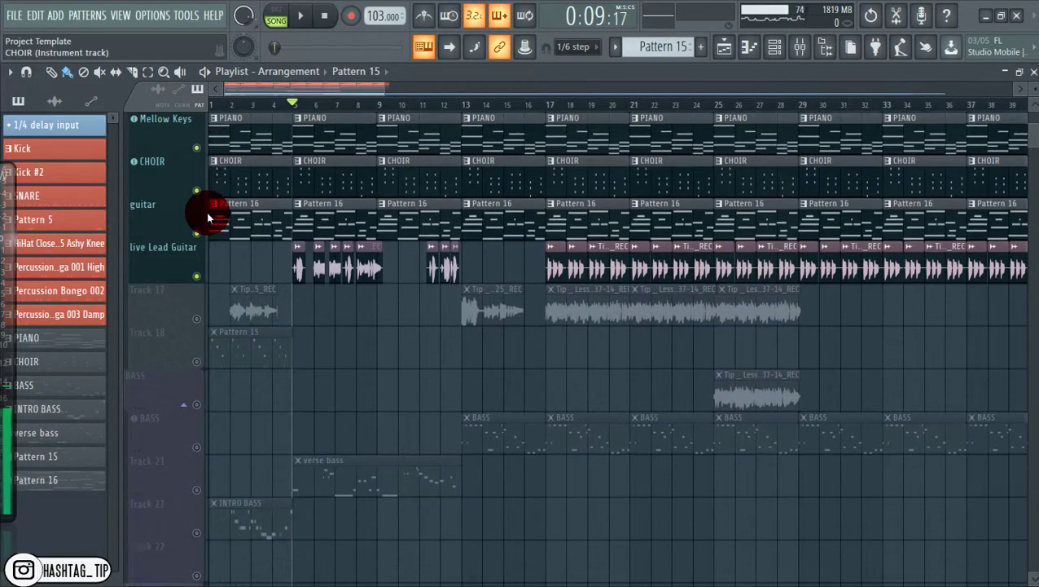
pyautogui.scroll(-1, 202, 244)
pyautogui.click(197, 275)
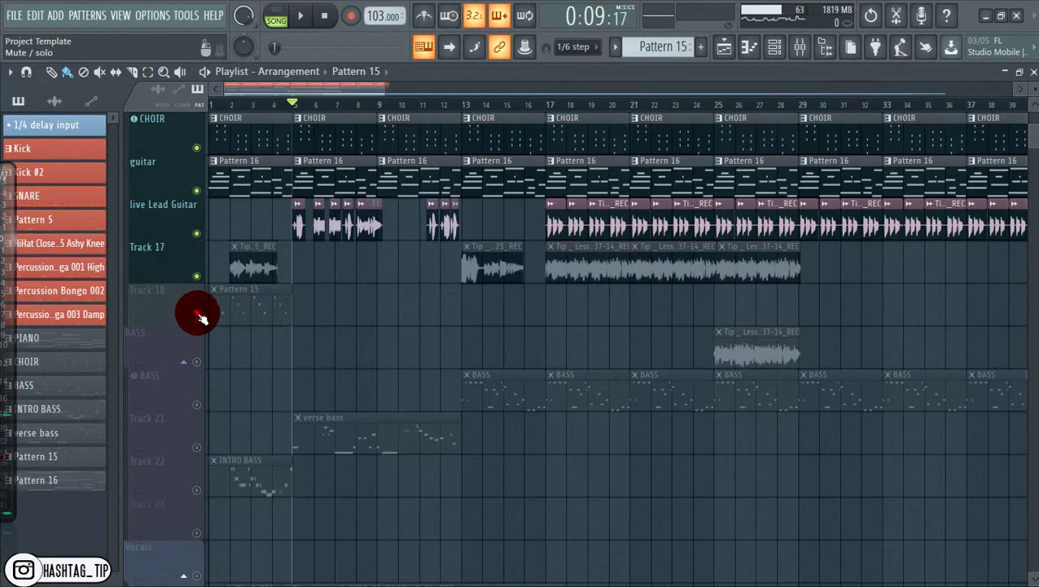
pyautogui.click(198, 317)
pyautogui.scroll(-2, 204, 334)
pyautogui.click(202, 279)
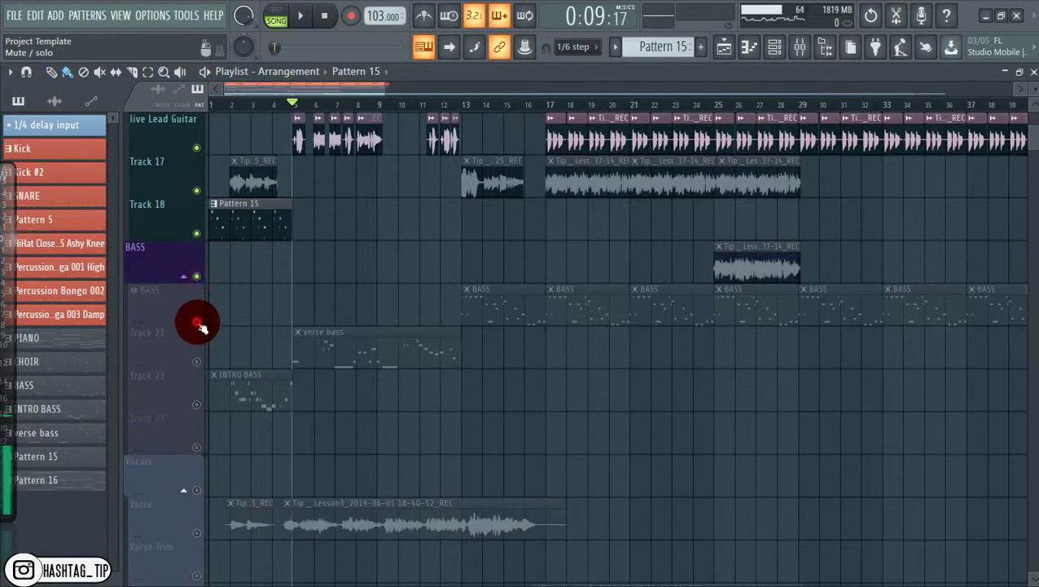
pyautogui.click(198, 321)
pyautogui.click(194, 364)
pyautogui.click(197, 406)
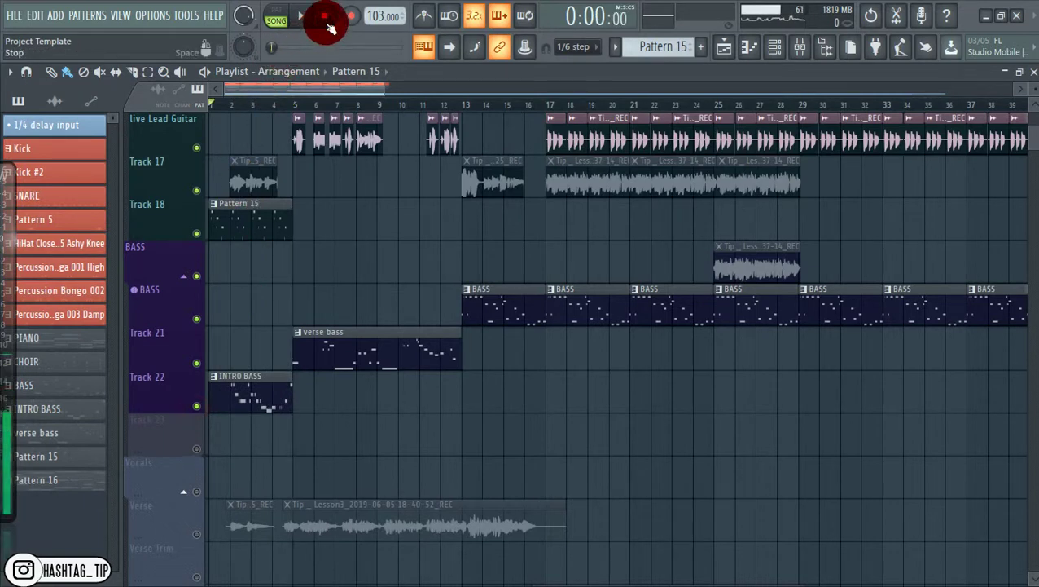
# Play the song from the start with the bass tracks unmuted, and stop playback
pyautogui.moveTo(383, 88); pyautogui.dragTo(339, 99)
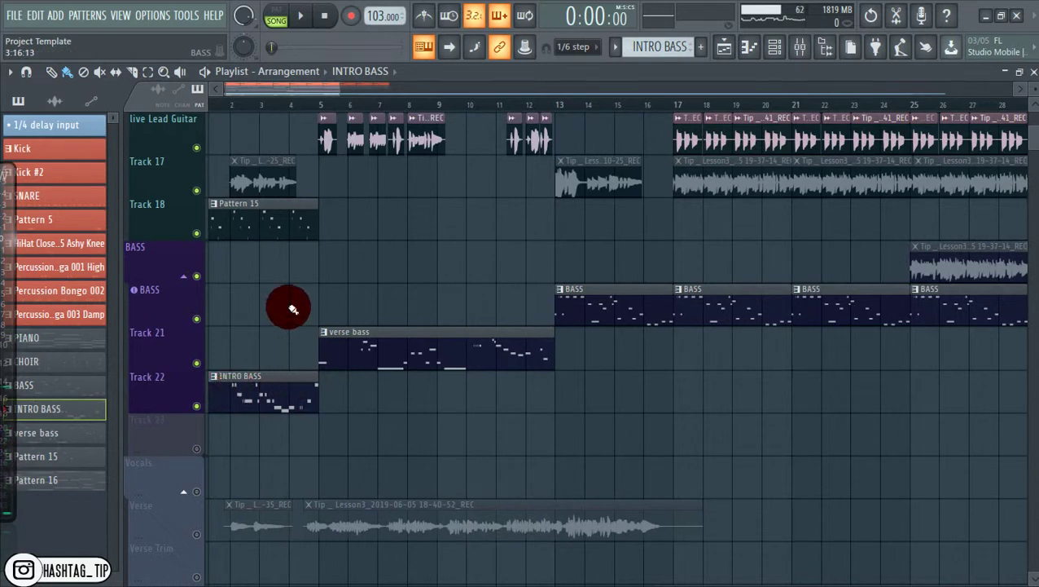
pyautogui.scroll(-2, 287, 306)
pyautogui.scroll(-1, 293, 310)
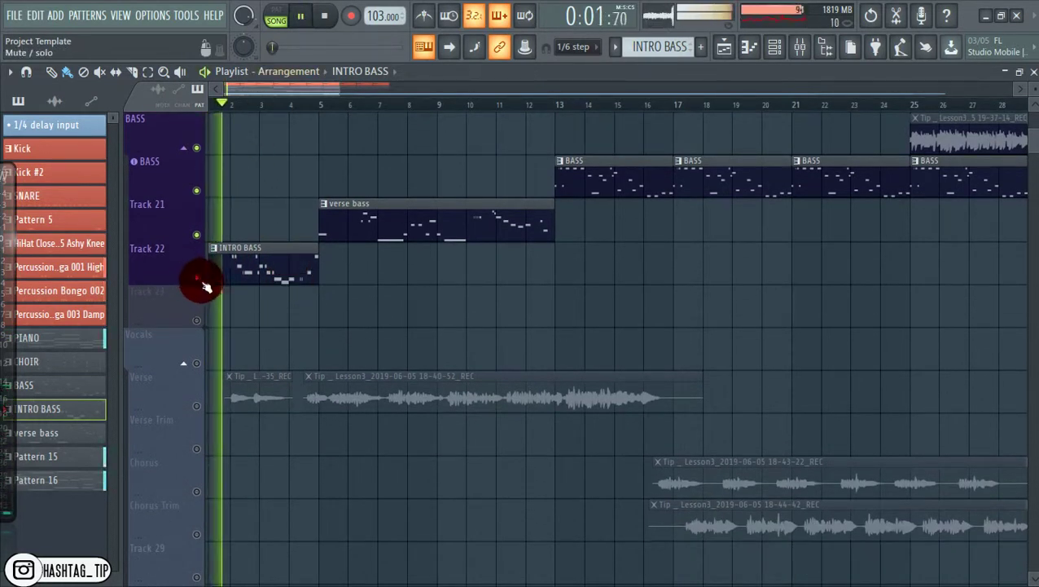
pyautogui.press('space')
# Open the INTRO BASS pattern in the channel rack, inspect the BASS channel's Nexus preset, and return to the playlist
pyautogui.doubleClick(253, 273)
pyautogui.click(747, 49)
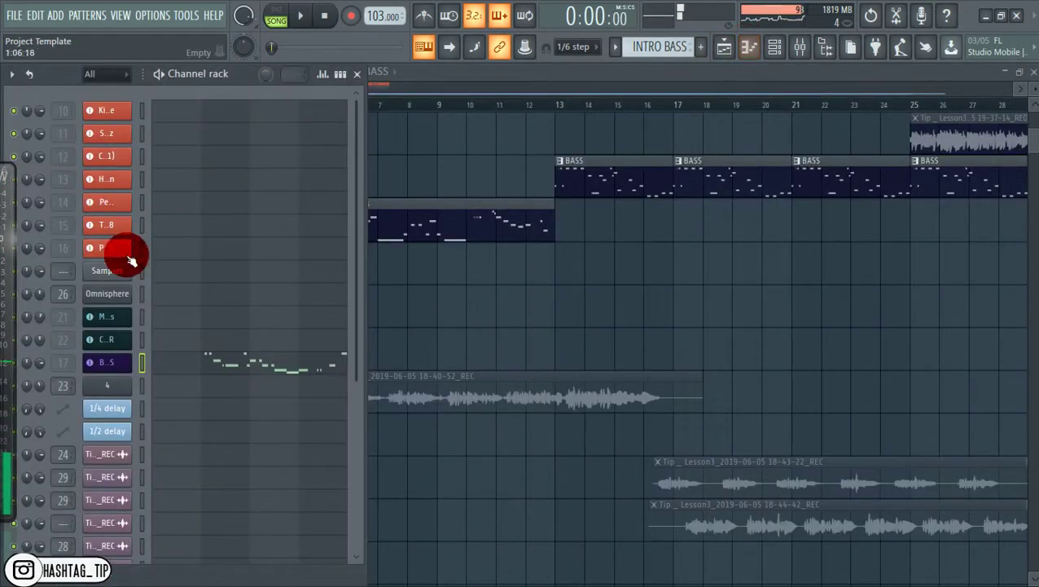
pyautogui.click(109, 367)
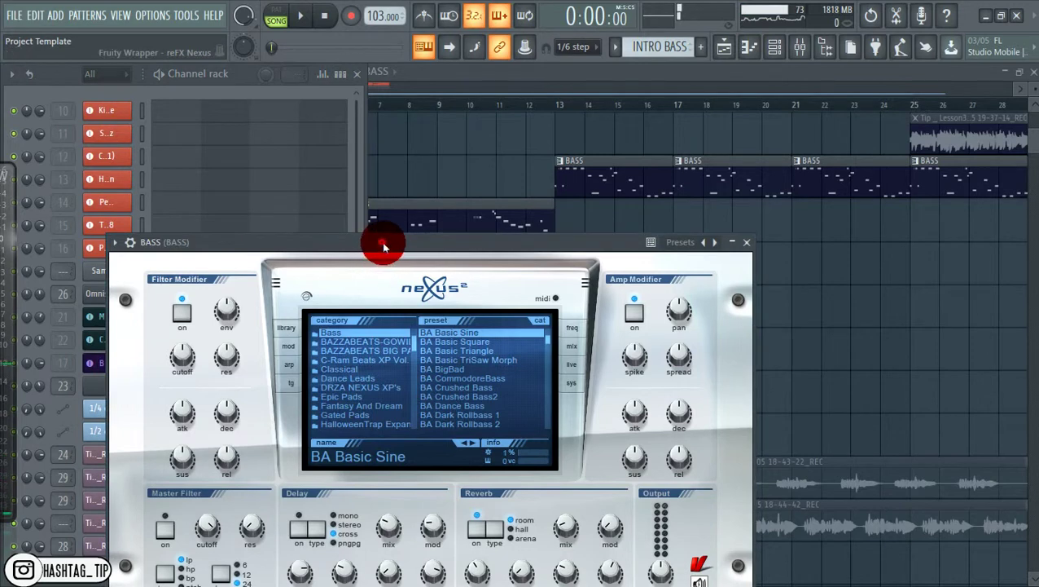
pyautogui.moveTo(383, 239); pyautogui.dragTo(386, 146)
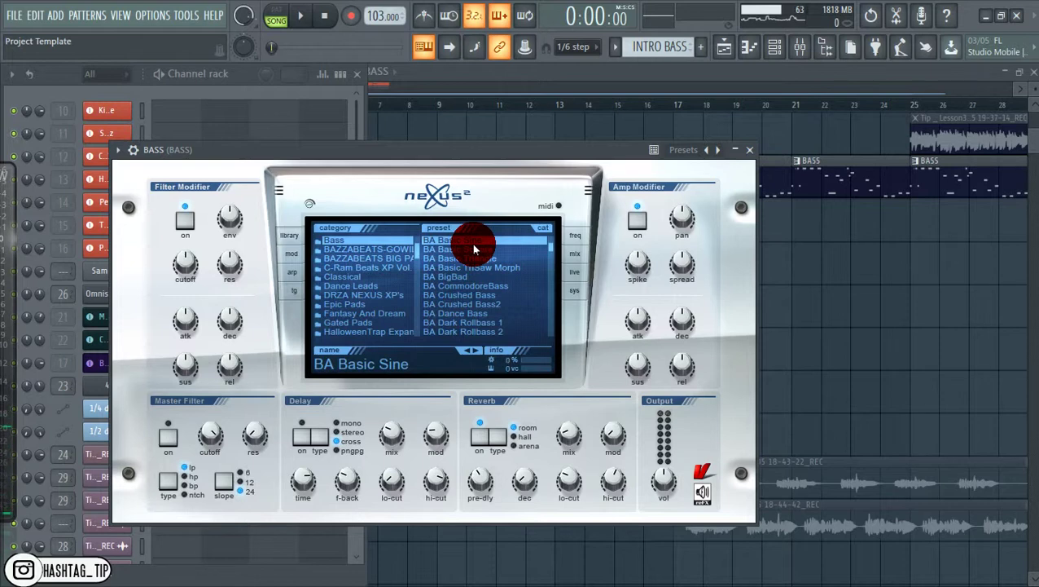
pyautogui.click(750, 150)
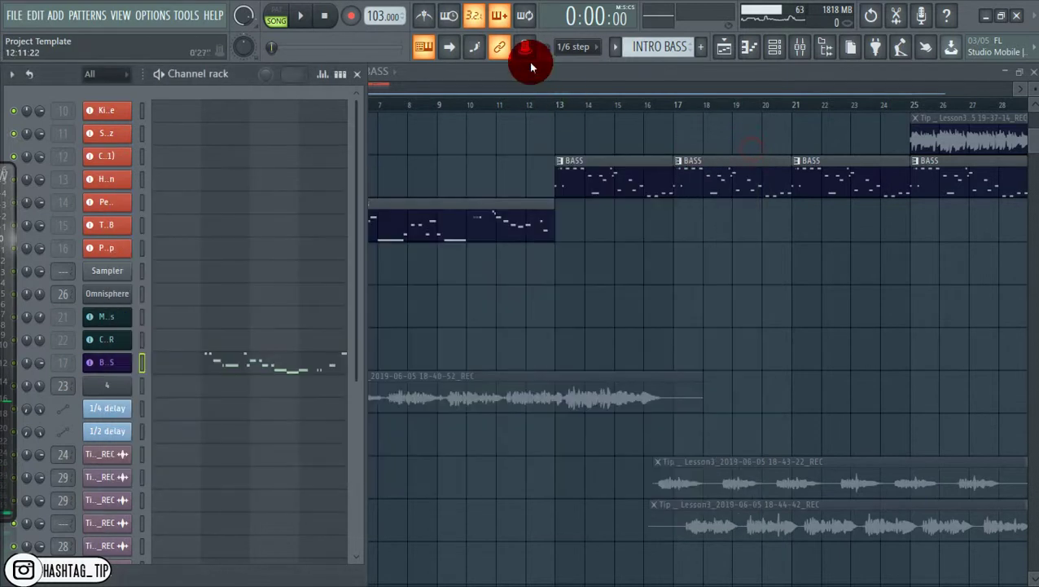
pyautogui.press('F6')
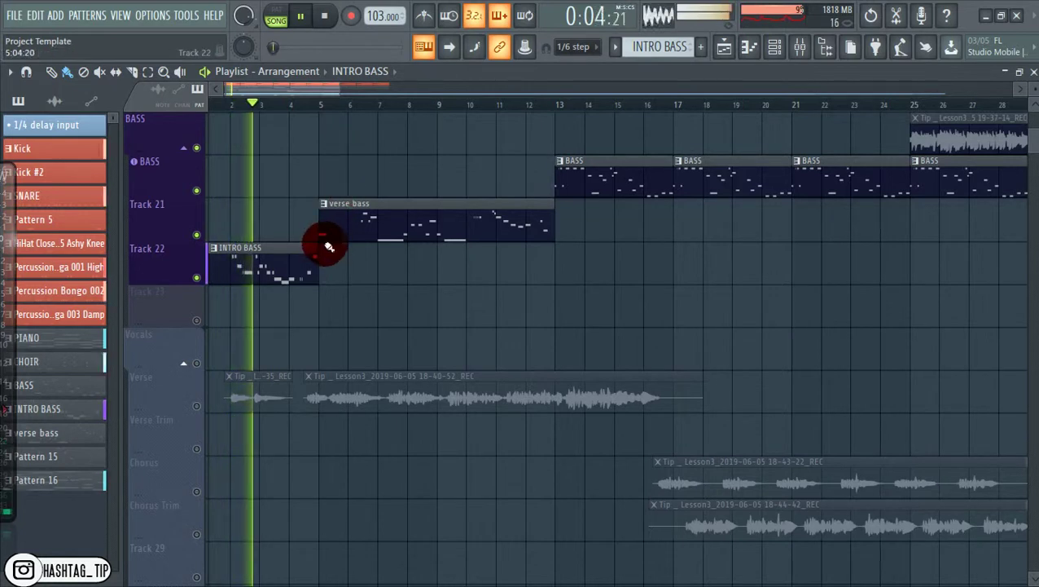
# Listen to the INTRO BASS clip within the full intro again and stop playback
pyautogui.scroll(-1, 359, 279)
pyautogui.scroll(2, 353, 282)
pyautogui.press('space')
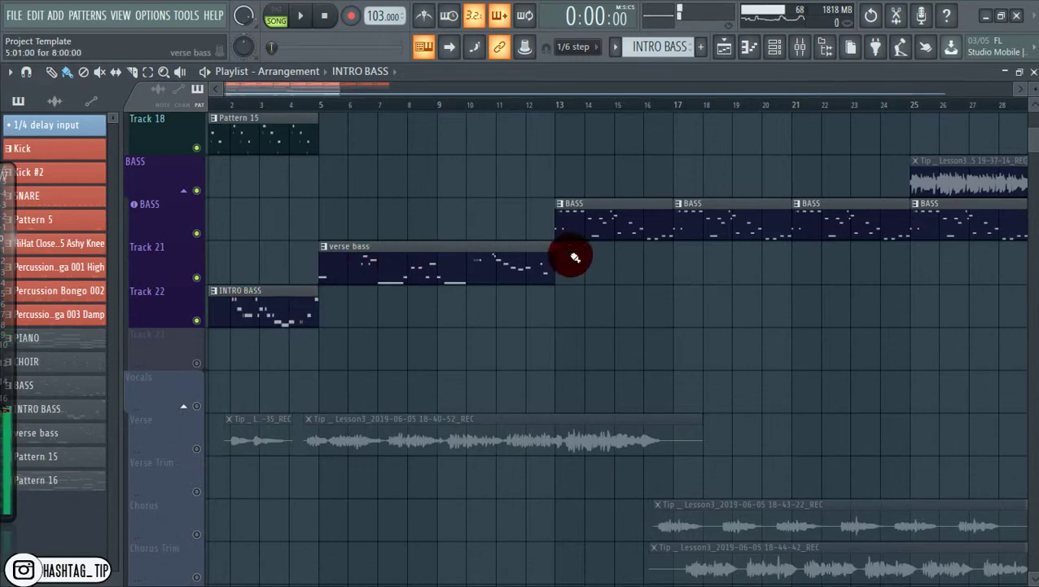
# Unmute the Verse, Verse Trim, Chorus and Chorus Trim vocal tracks and glance at their channels in the mixer
pyautogui.moveTo(339, 91); pyautogui.dragTo(193, 413)
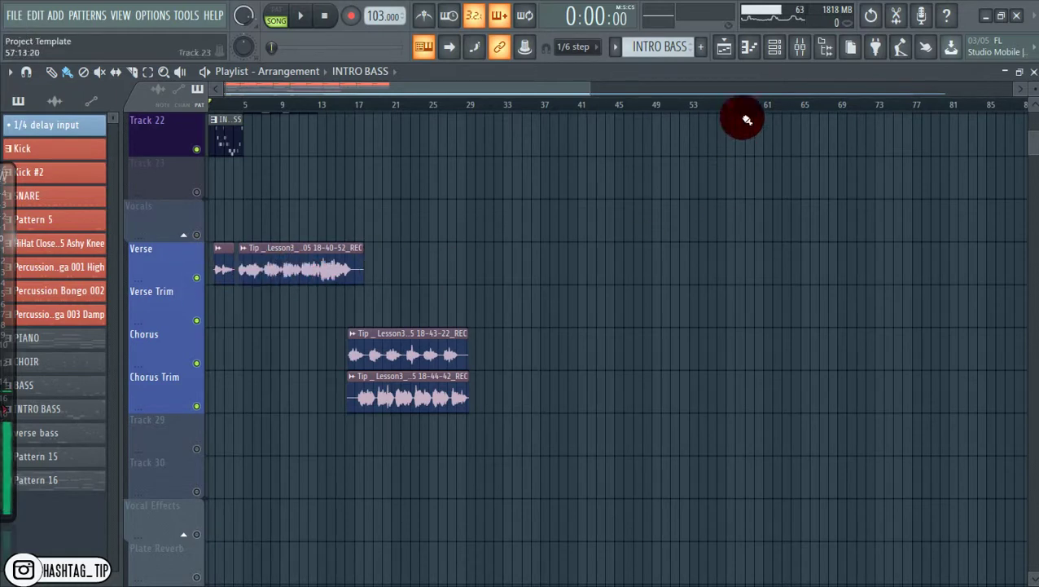
pyautogui.click(798, 45)
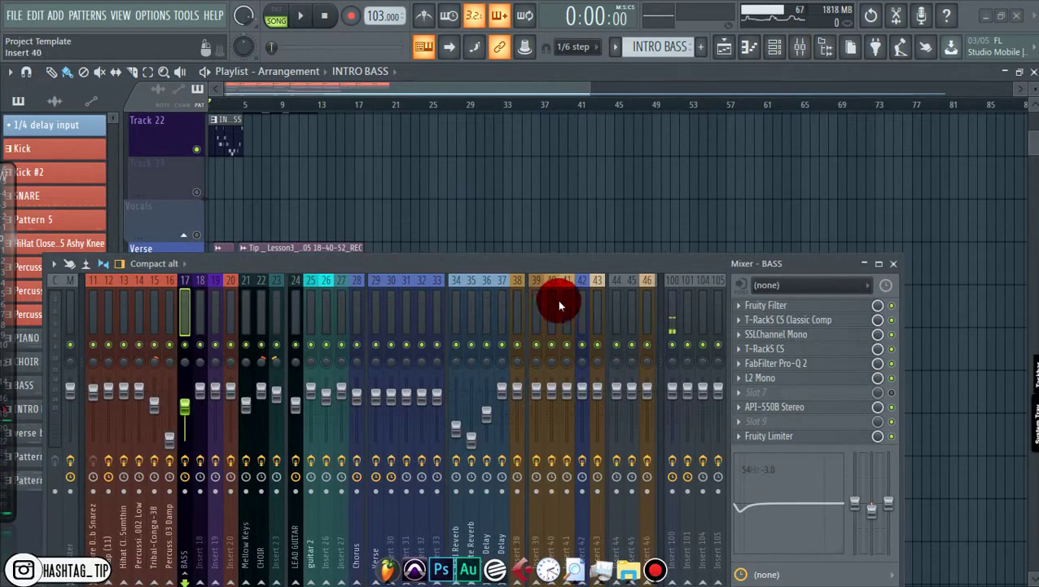
pyautogui.moveTo(403, 262); pyautogui.dragTo(358, 365)
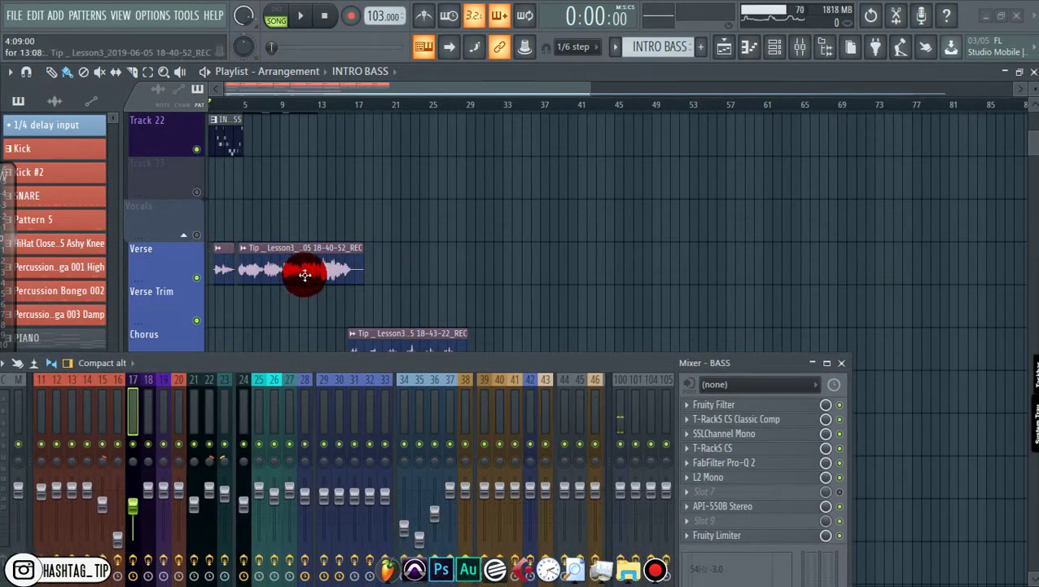
pyautogui.click(842, 367)
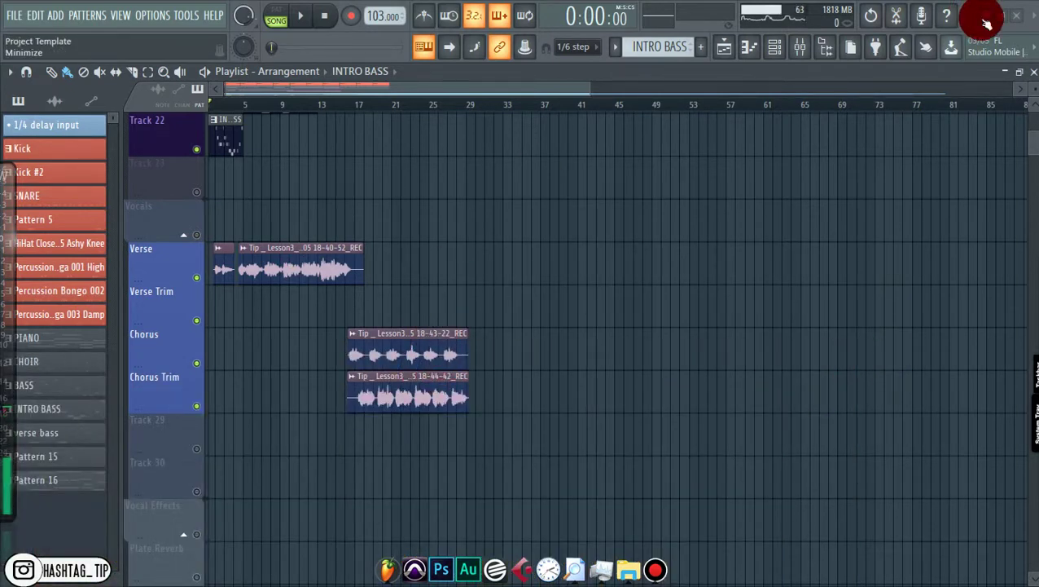
# Look over the whole arrangement, from the vocal and bass tracks up to the Drums group
pyautogui.scroll(6, 864, 203)
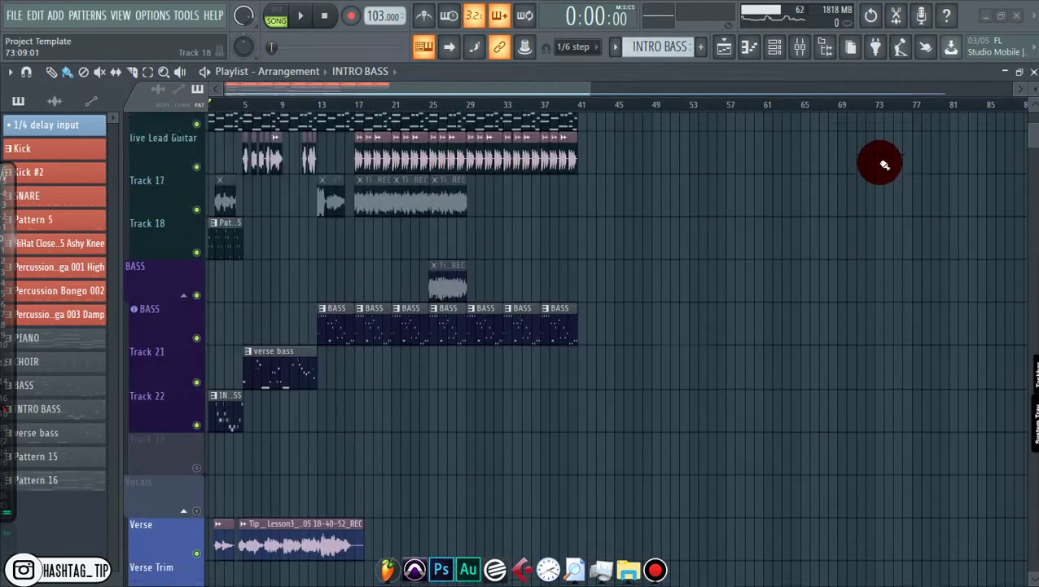
pyautogui.scroll(2, 646, 110)
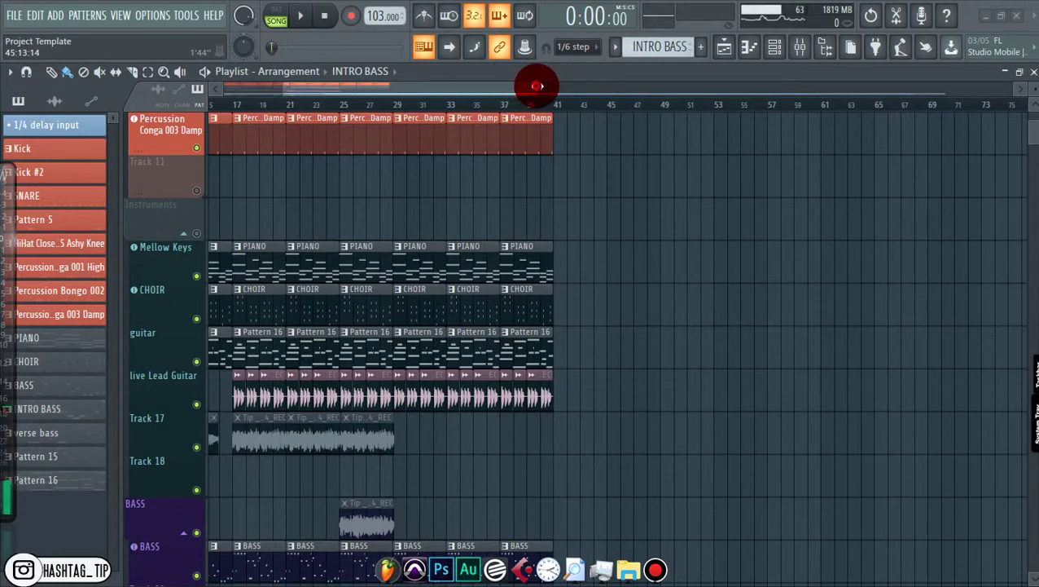
pyautogui.moveTo(537, 85); pyautogui.dragTo(573, 112)
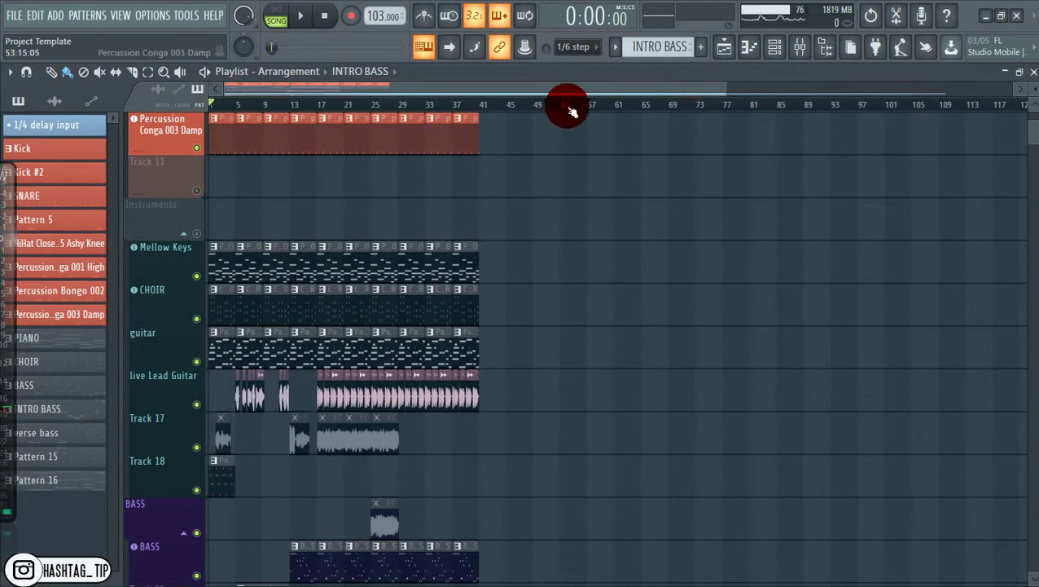
pyautogui.scroll(9, 567, 241)
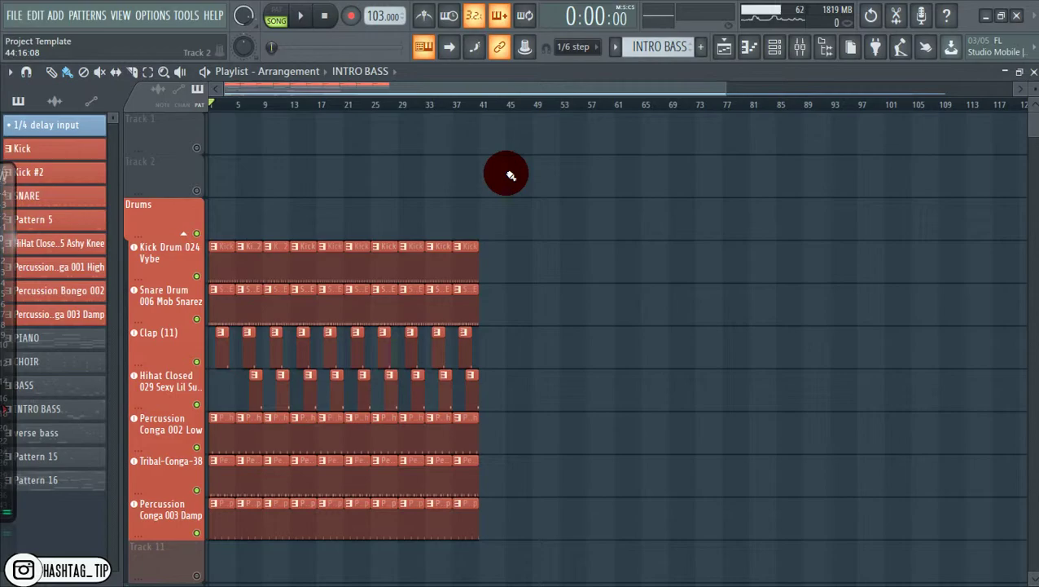
# Minimize FL Studio and review the computer's CPU and memory load in Task Manager's Performance, App history and Processes views
pyautogui.click(985, 15)
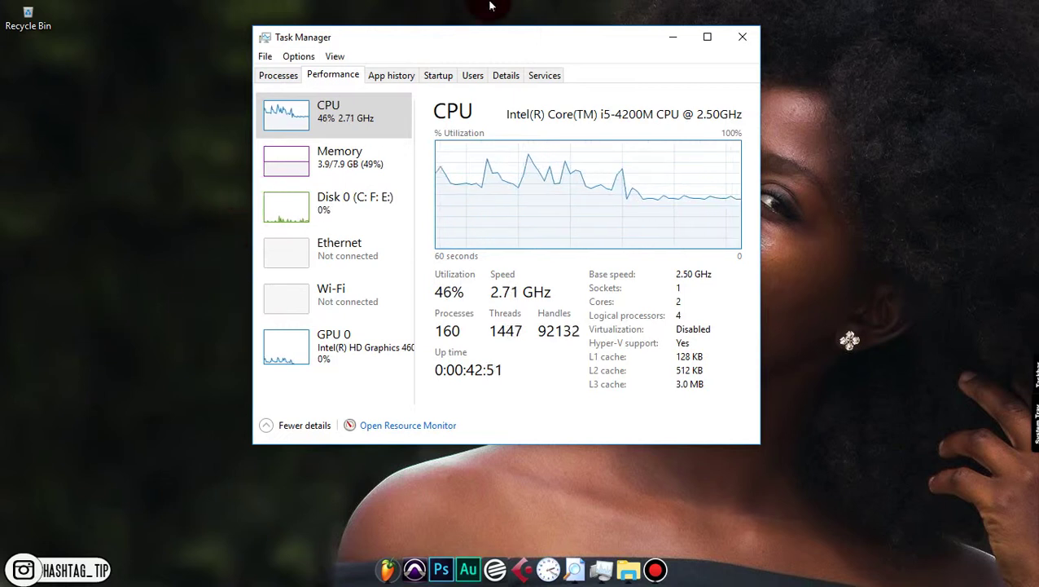
pyautogui.click(278, 75)
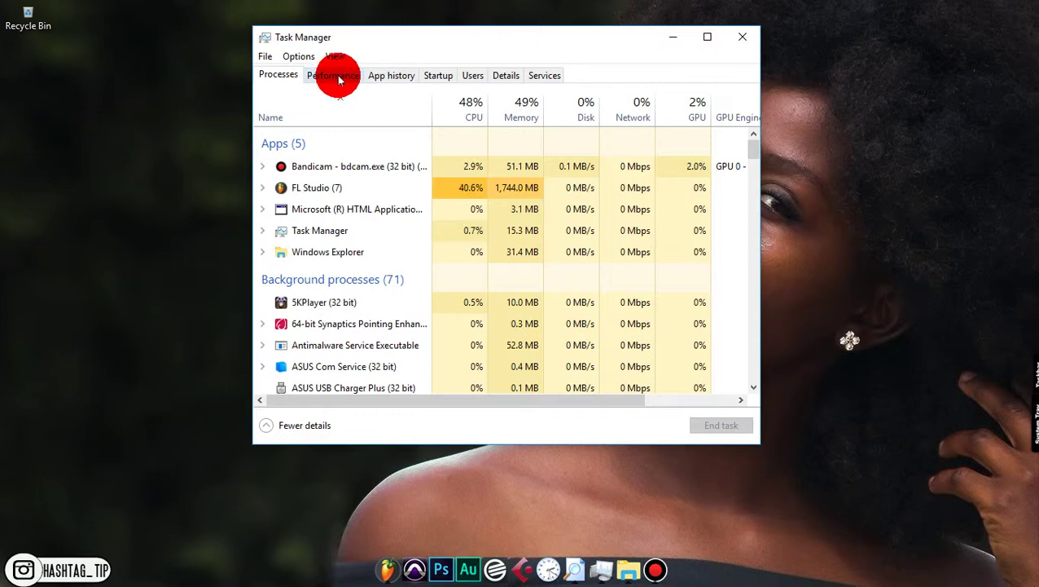
pyautogui.click(338, 76)
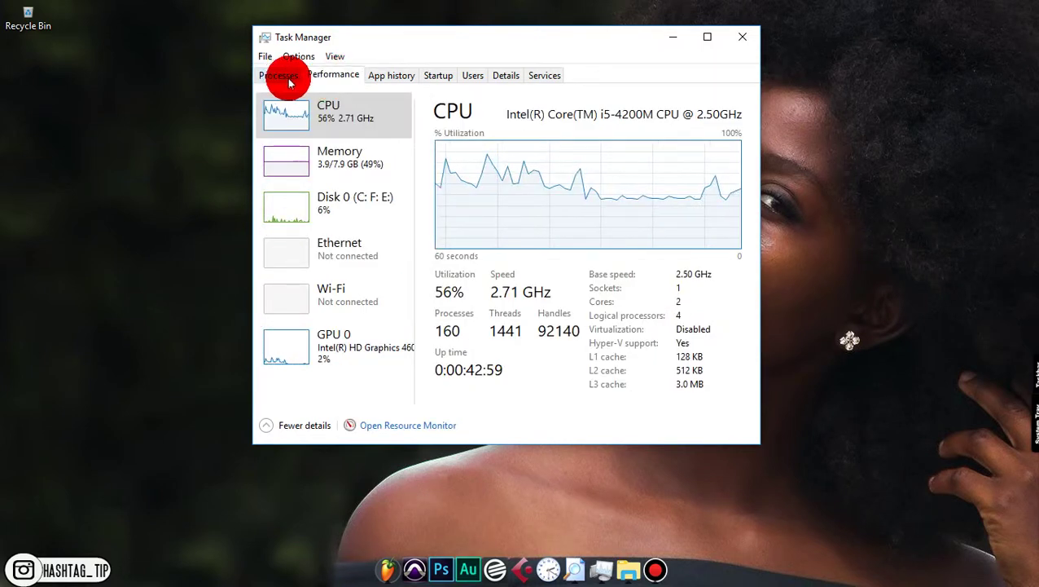
pyautogui.click(382, 75)
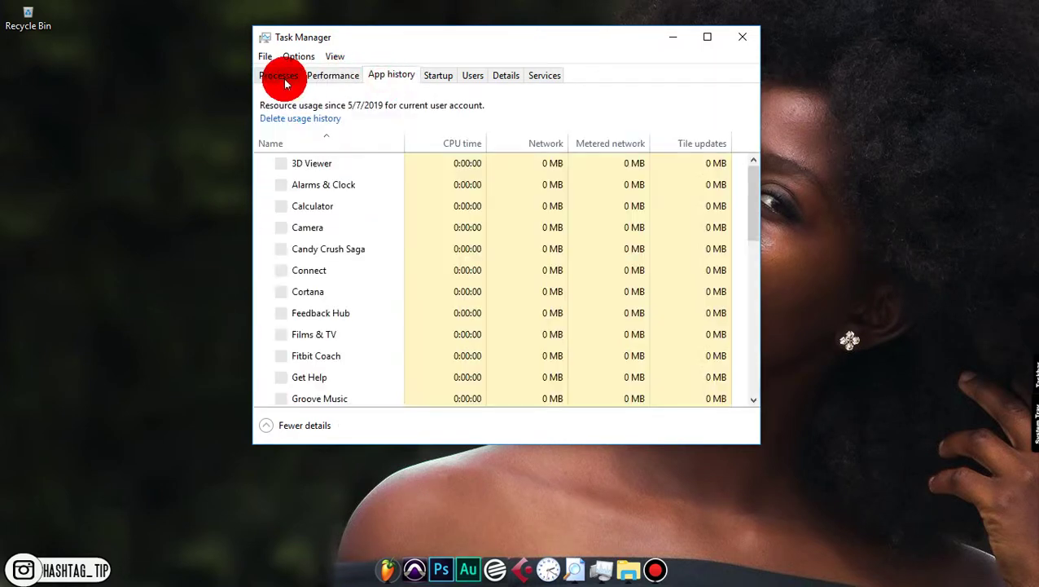
pyautogui.click(279, 76)
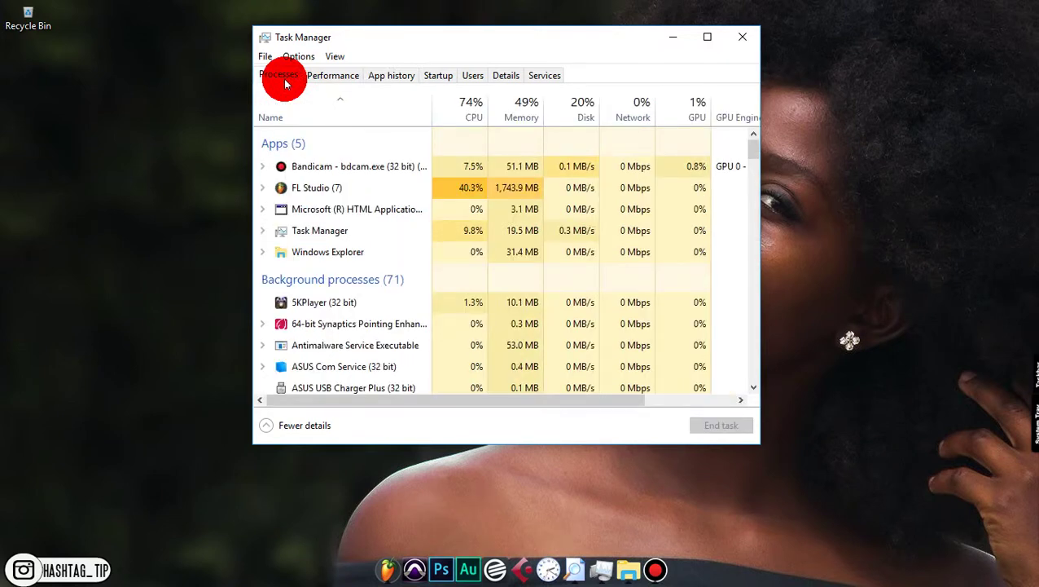